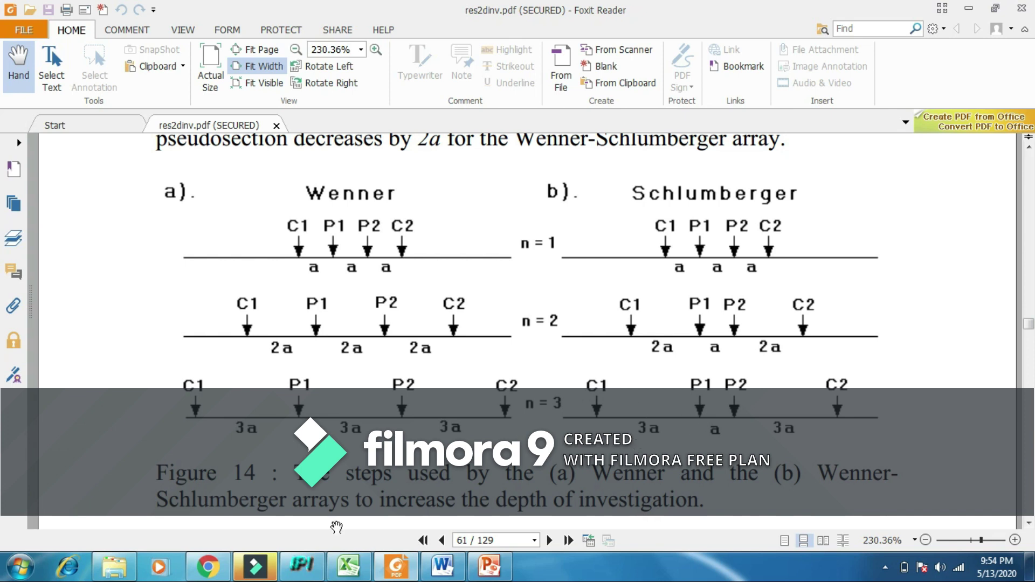
- Switch to the Excel workbook and examine the sounding table's MN/2, AB/2, V, I, K and Rho Semu columns
{"action": "left_click", "coordinate": [349, 566]}
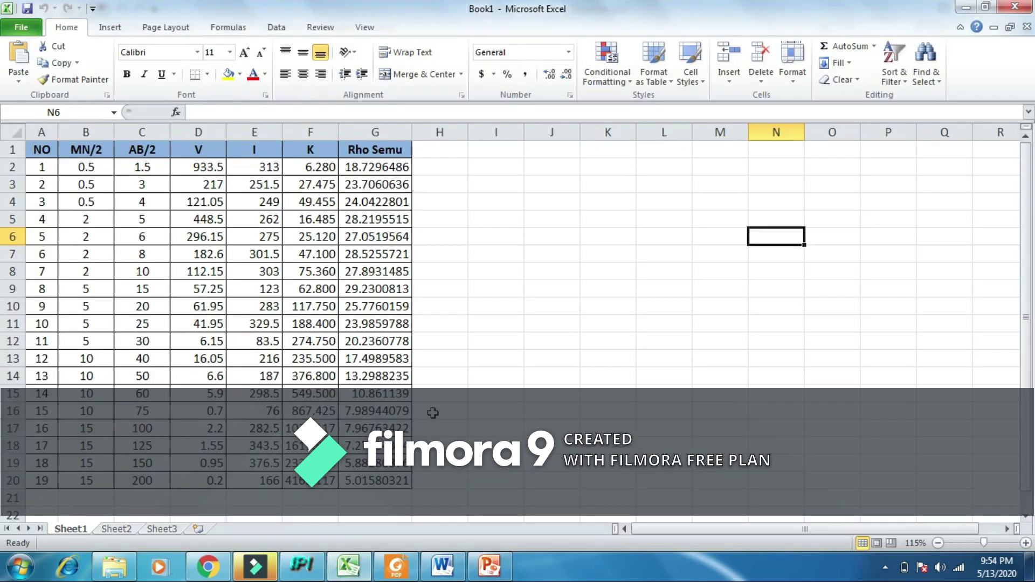
{"action": "left_click", "coordinate": [489, 567]}
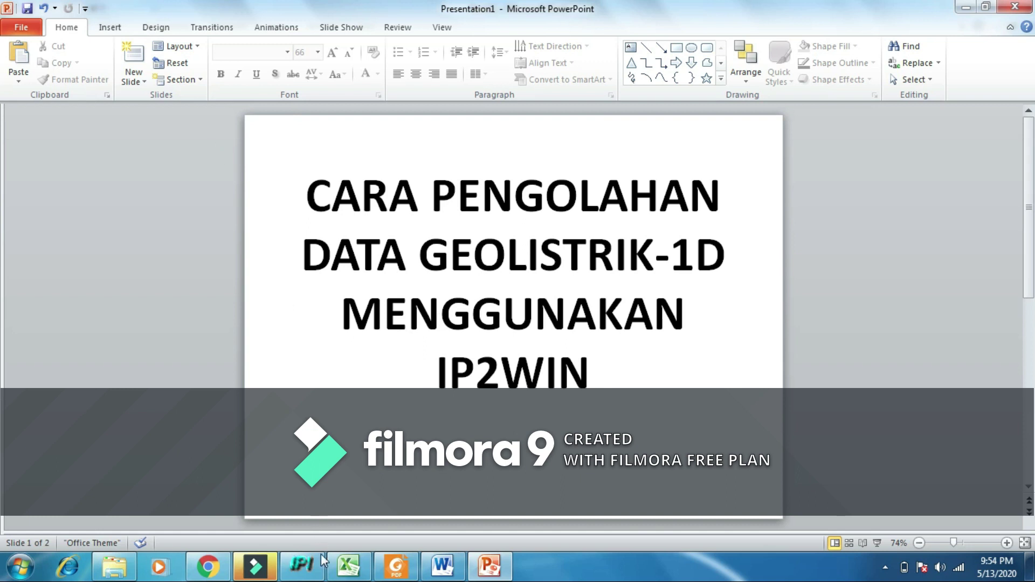
{"action": "left_click", "coordinate": [349, 566]}
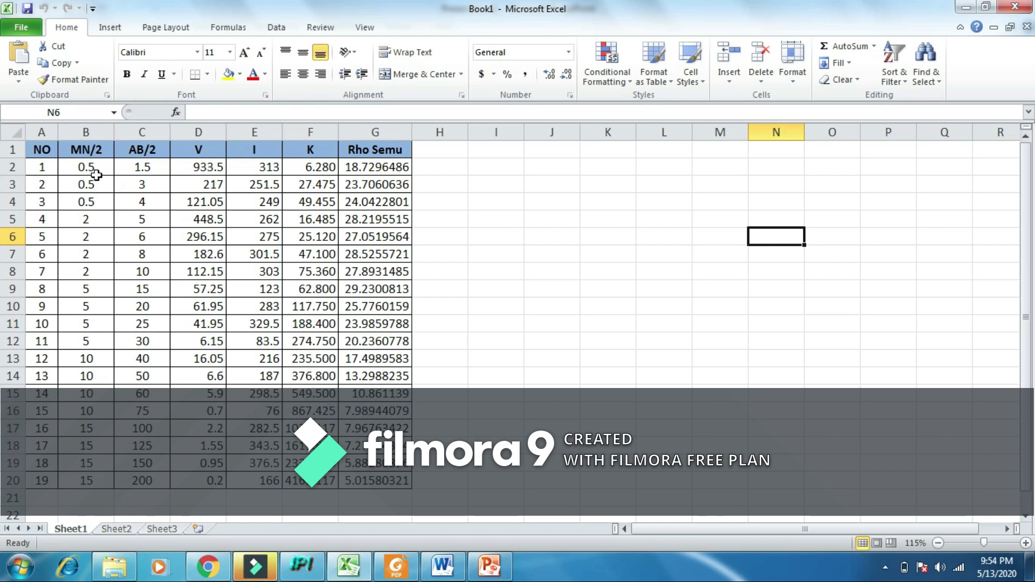
{"action": "left_click", "coordinate": [80, 150]}
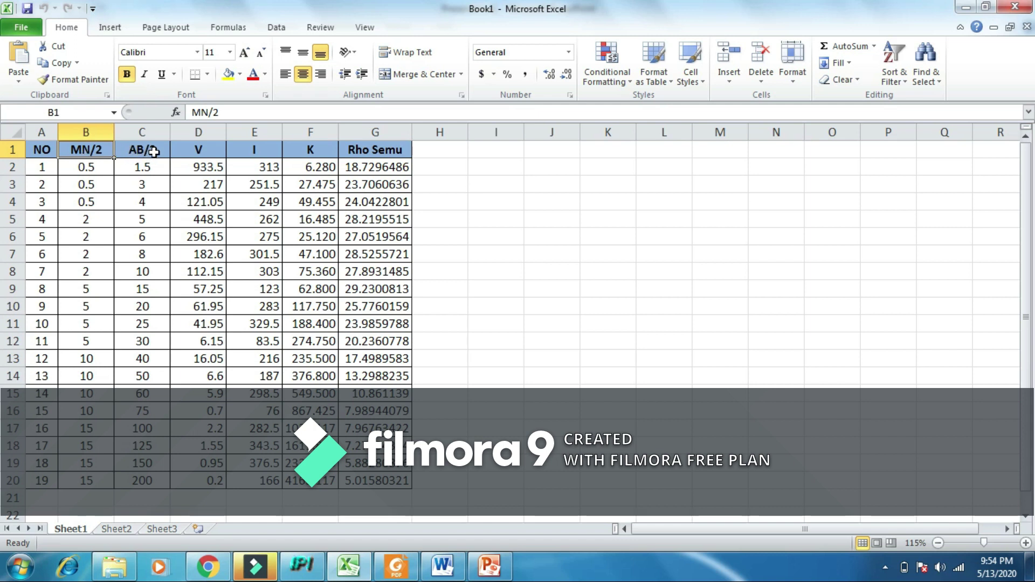
{"action": "left_click", "coordinate": [208, 157]}
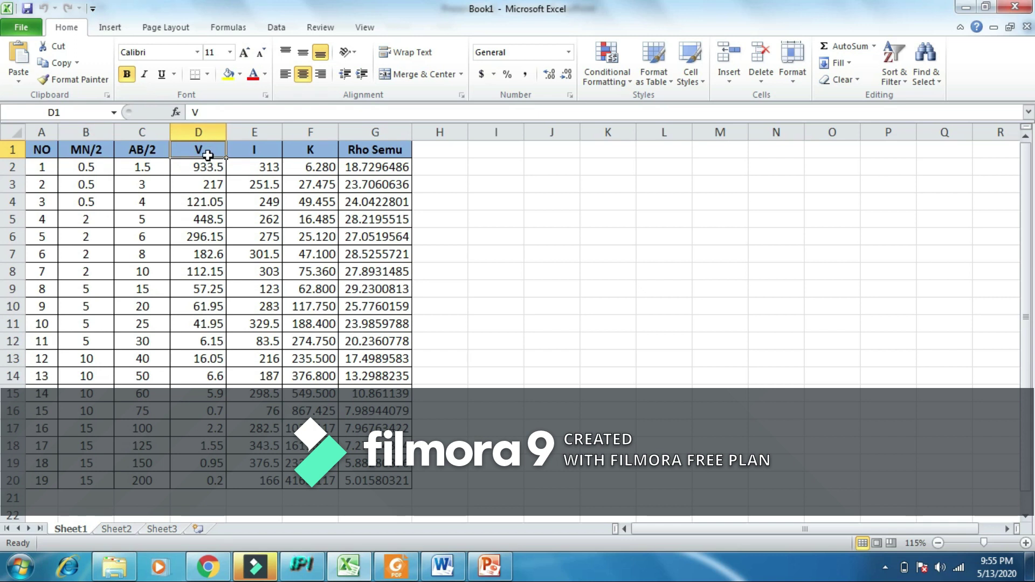
{"action": "left_click", "coordinate": [258, 150]}
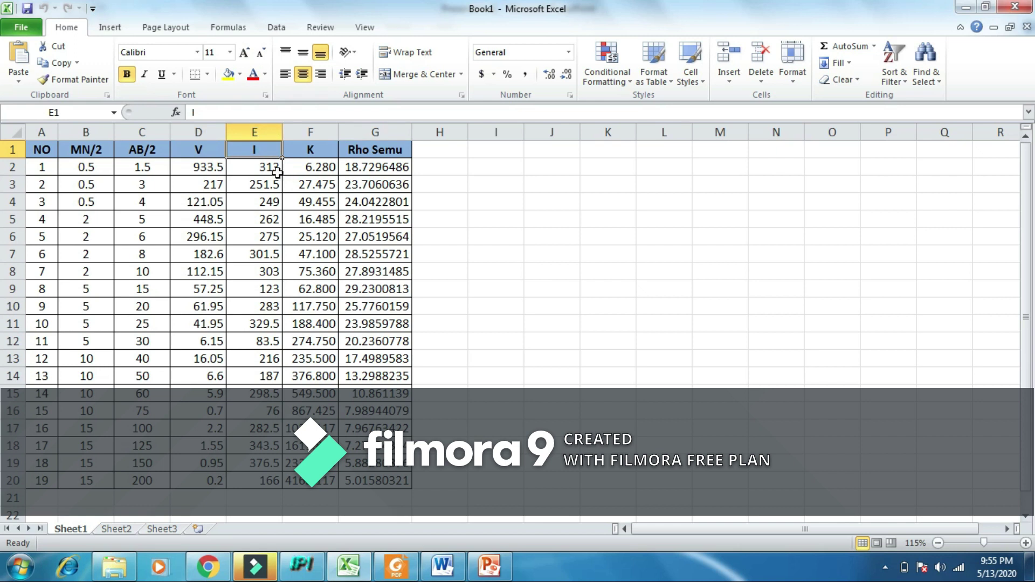
{"action": "left_click", "coordinate": [311, 149]}
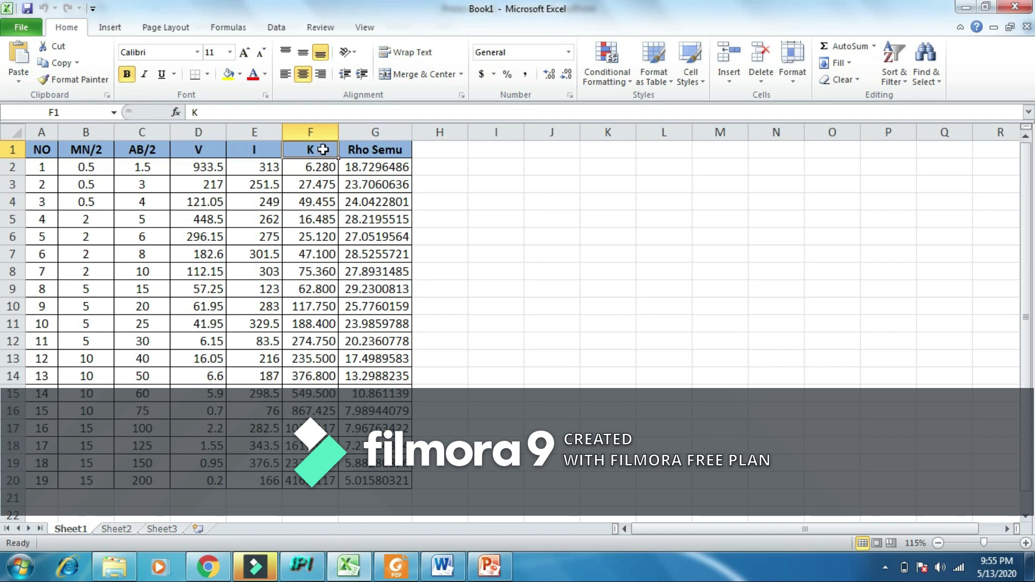
{"action": "left_click", "coordinate": [377, 154]}
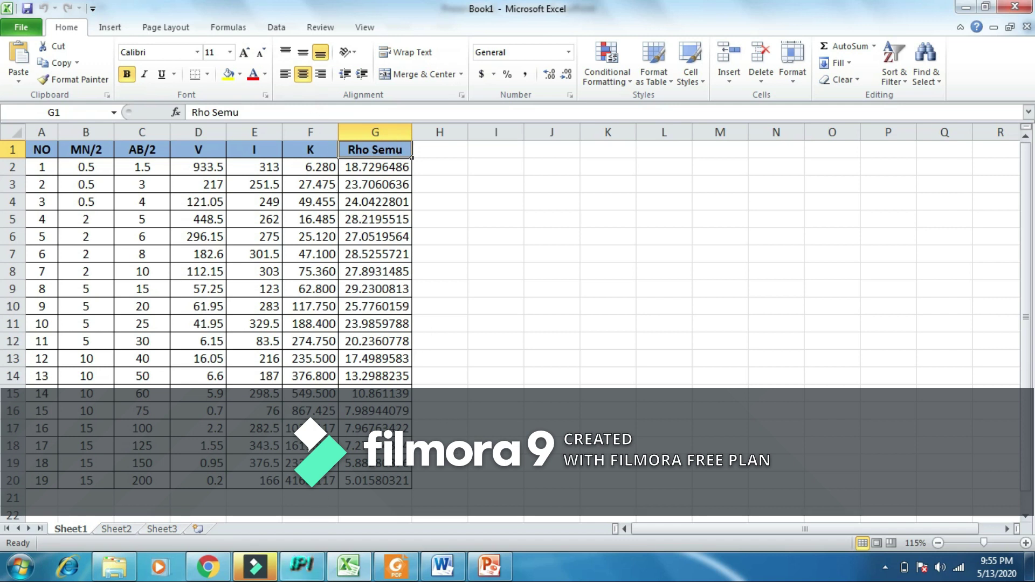
{"action": "left_click", "coordinate": [301, 572]}
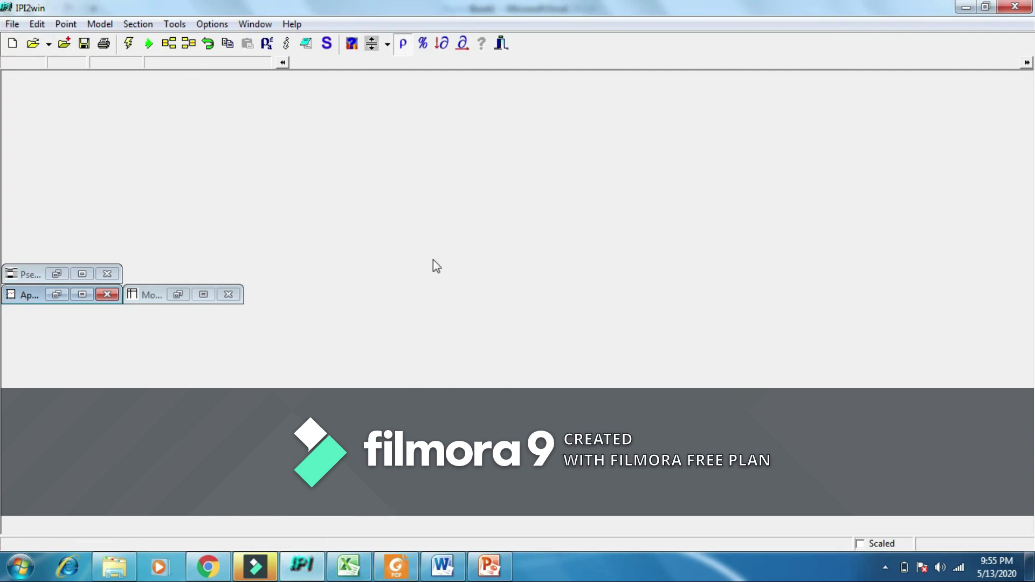
{"action": "left_click", "coordinate": [348, 566]}
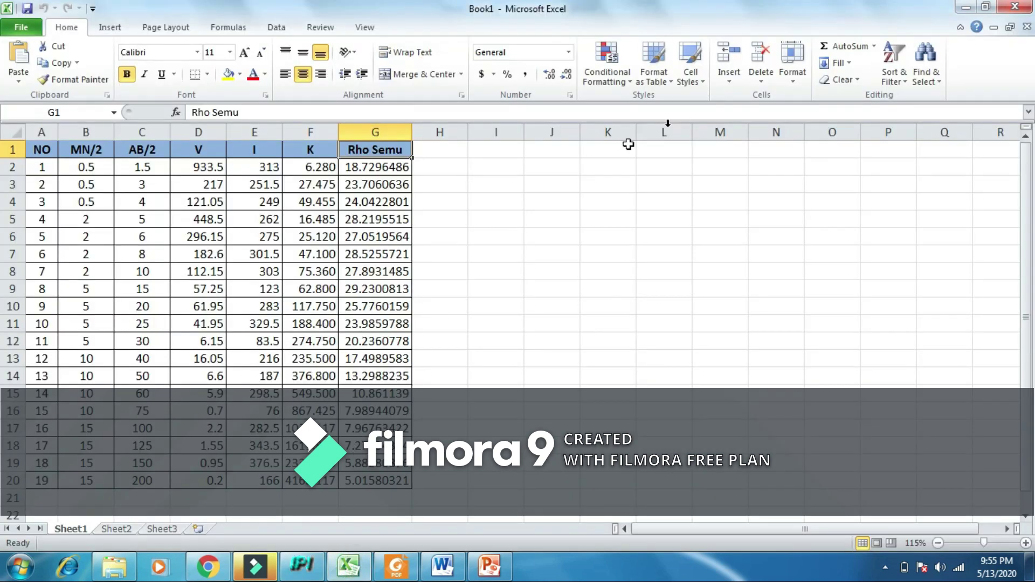
{"action": "left_click_drag", "start_coordinate": [33, 150], "coordinate": [421, 326]}
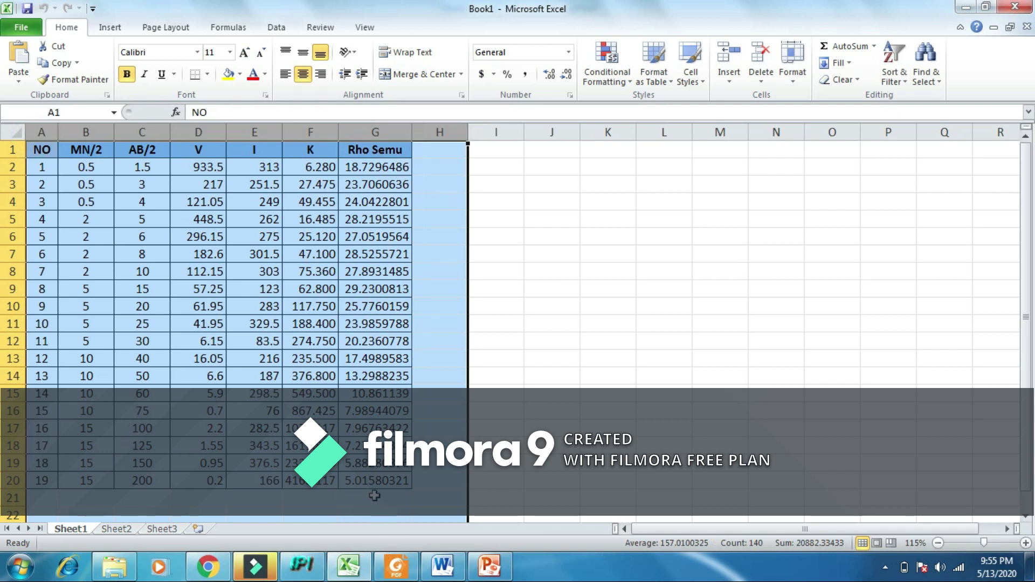
- Switch to IPI2win and start a new VES point
{"action": "left_click", "coordinate": [302, 566]}
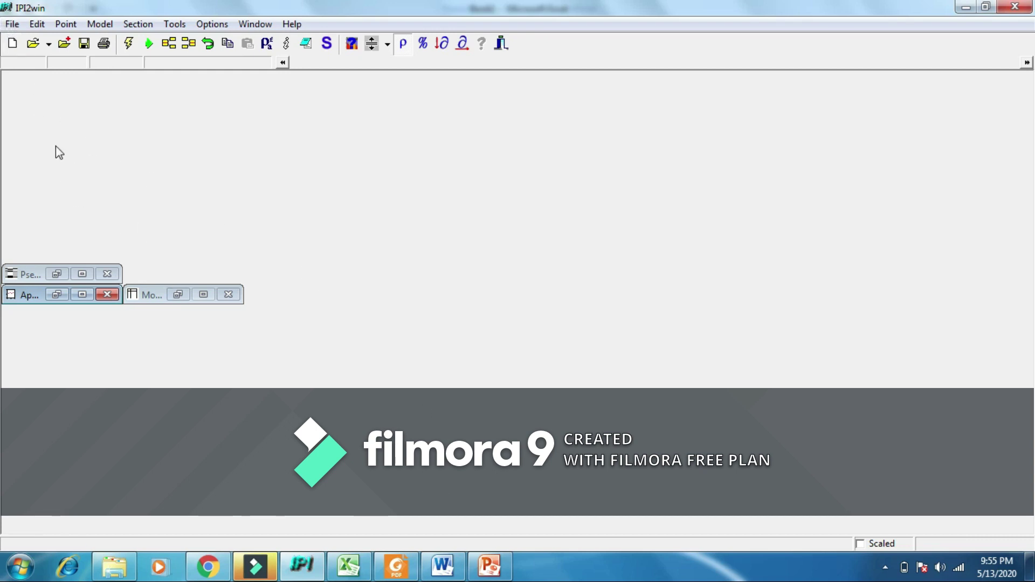
{"action": "left_click", "coordinate": [9, 27]}
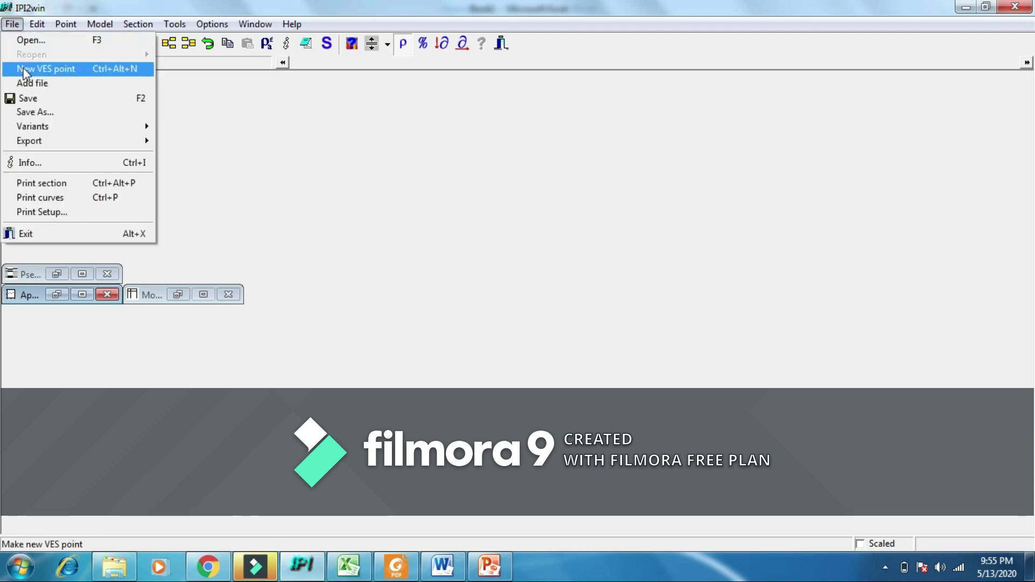
{"action": "left_click", "coordinate": [25, 73]}
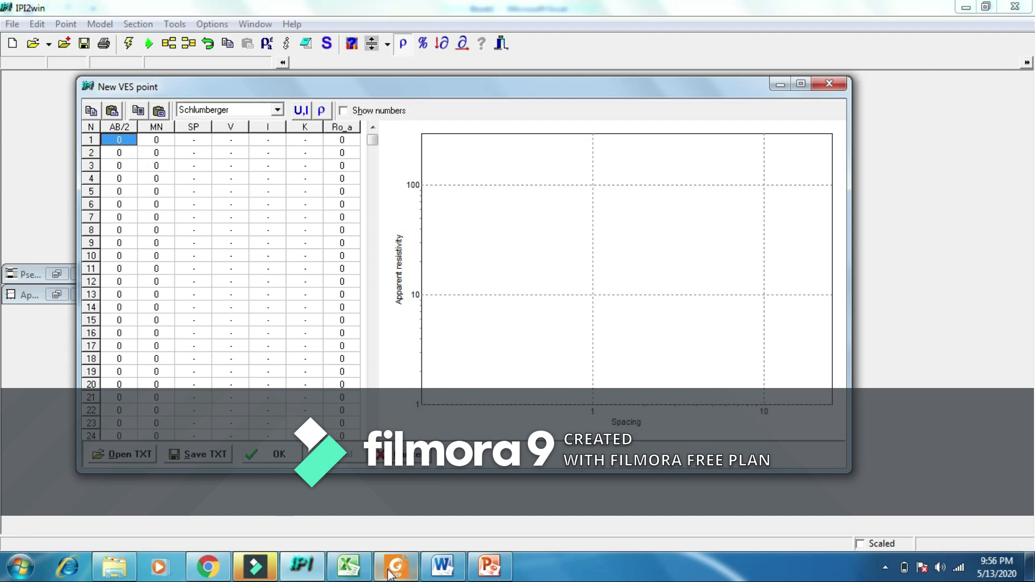
- Copy the AB/2 values in C2:C20 from Excel into the AB/2 column of the new VES point in IPI2win
{"action": "left_click", "coordinate": [348, 566]}
{"action": "left_click_drag", "start_coordinate": [142, 167], "coordinate": [161, 479]}
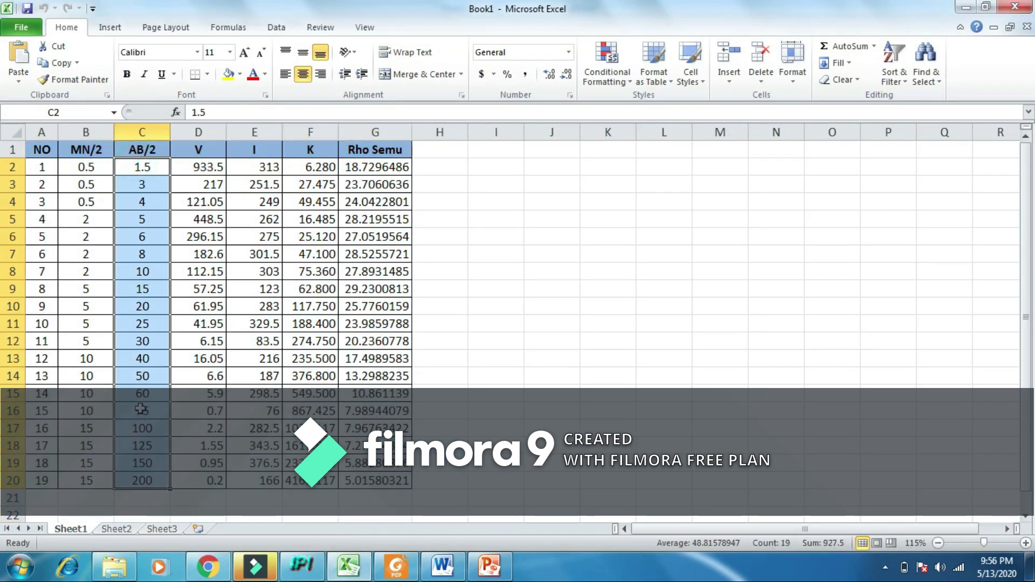
{"action": "right_click", "coordinate": [141, 276]}
{"action": "left_click", "coordinate": [187, 306]}
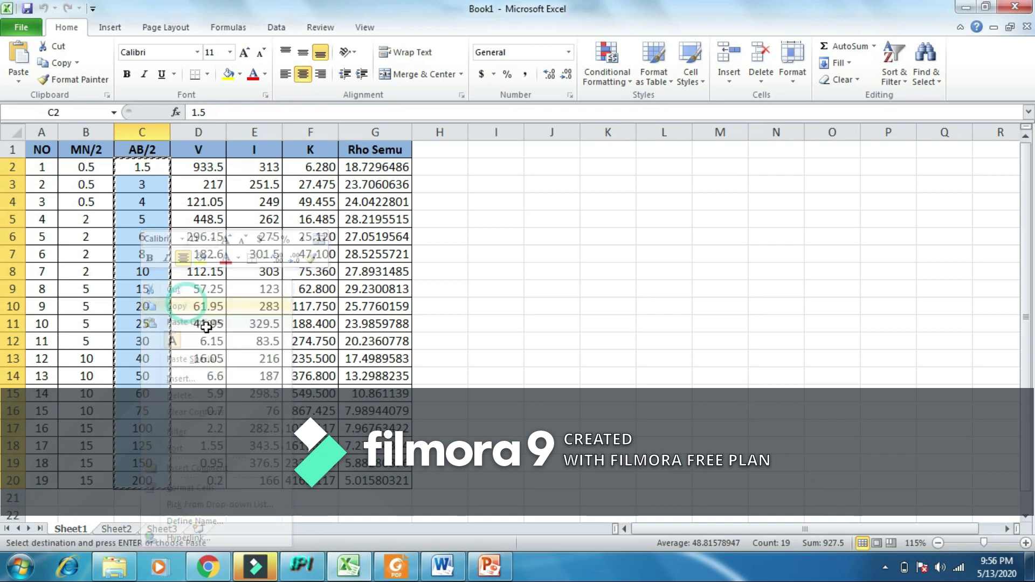
{"action": "left_click", "coordinate": [301, 566]}
{"action": "right_click", "coordinate": [117, 144]}
{"action": "left_click", "coordinate": [132, 168]}
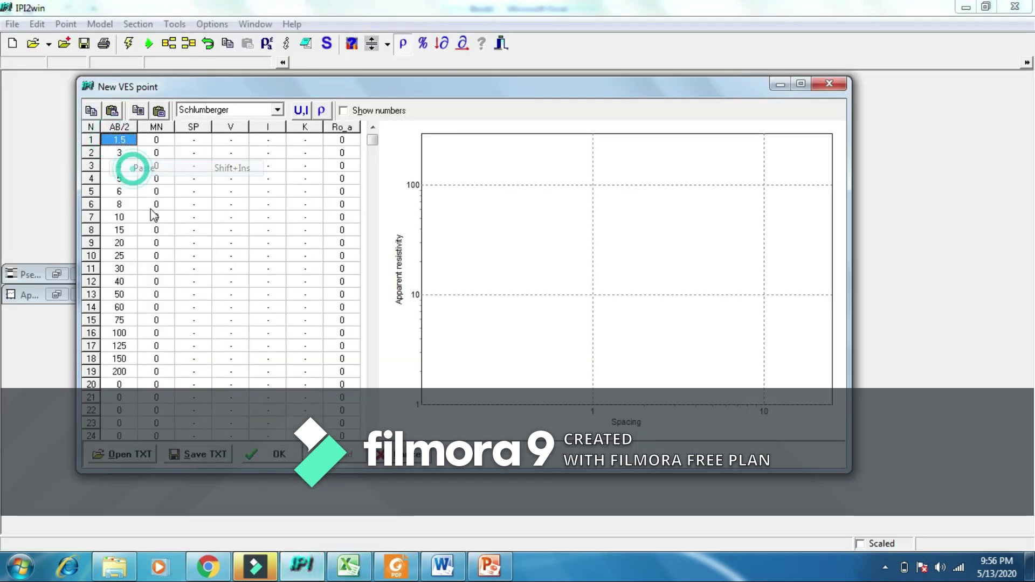
- Copy the Rho Semu values in G2:G20 from Excel into the Ro_a column of the new VES point in IPI2win
{"action": "left_click", "coordinate": [348, 566]}
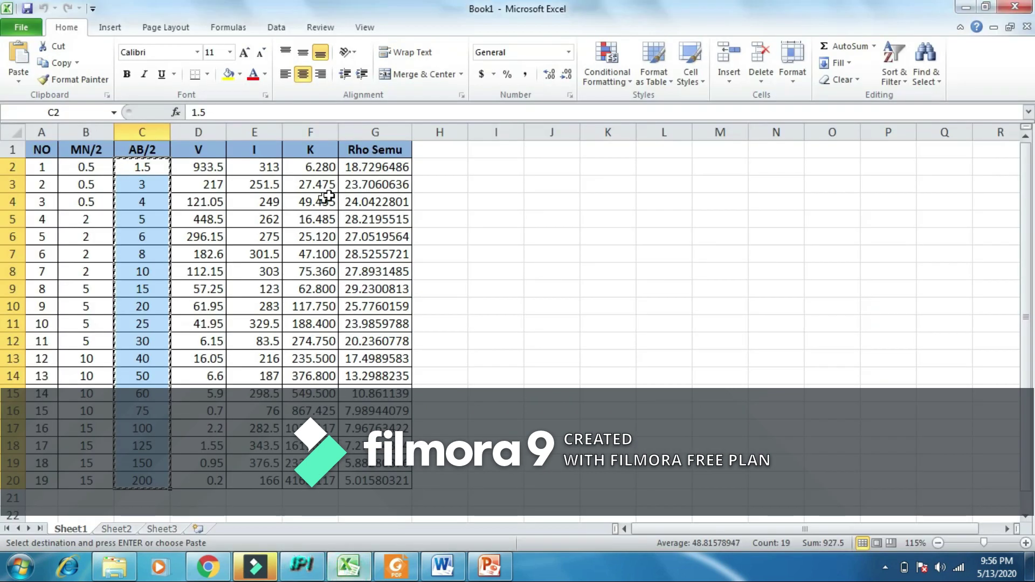
{"action": "left_click_drag", "start_coordinate": [362, 166], "coordinate": [399, 480]}
{"action": "right_click", "coordinate": [360, 190]}
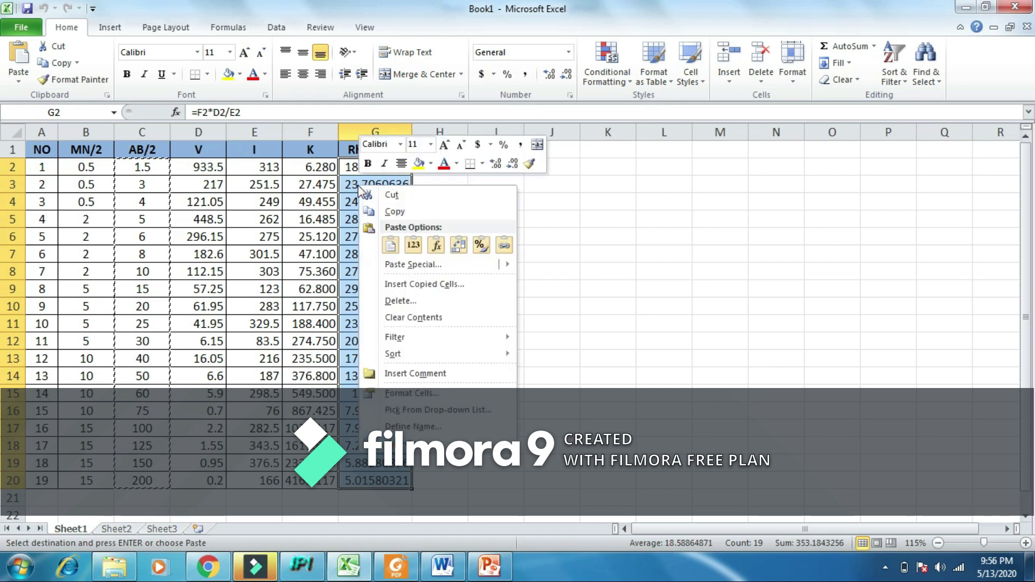
{"action": "left_click", "coordinate": [402, 211]}
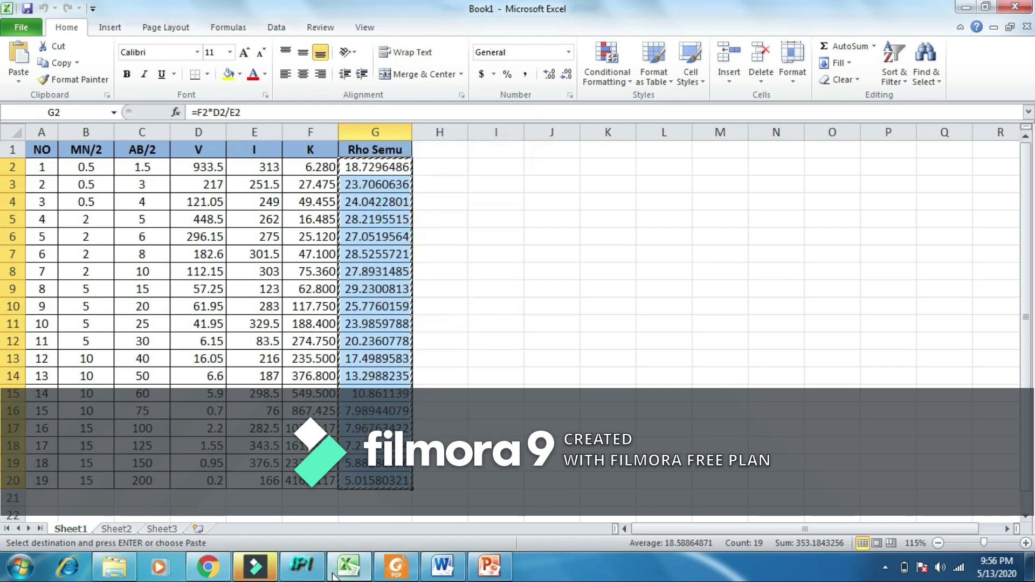
{"action": "left_click", "coordinate": [302, 565]}
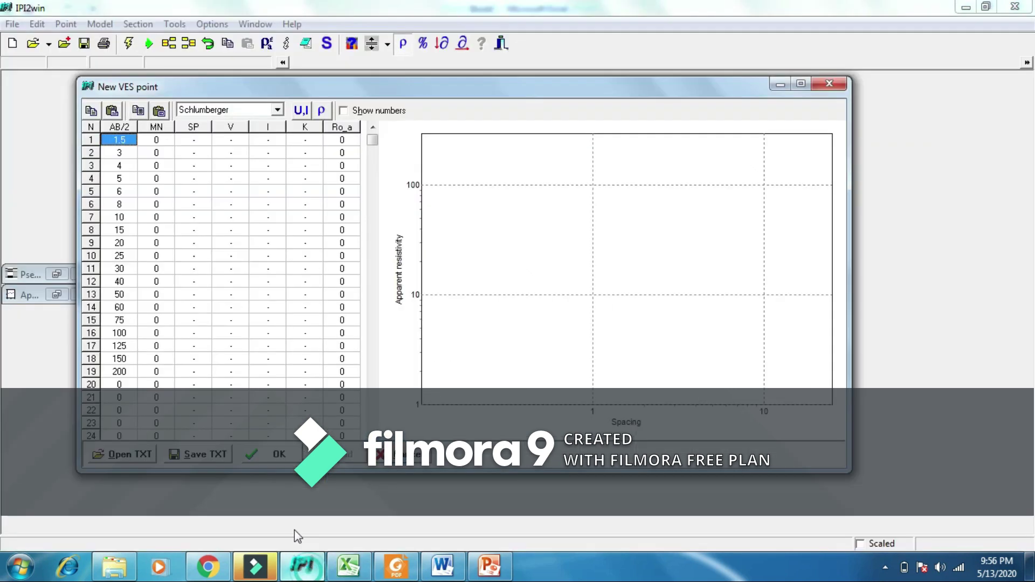
{"action": "left_click", "coordinate": [340, 142]}
{"action": "right_click", "coordinate": [339, 141]}
{"action": "left_click", "coordinate": [359, 165]}
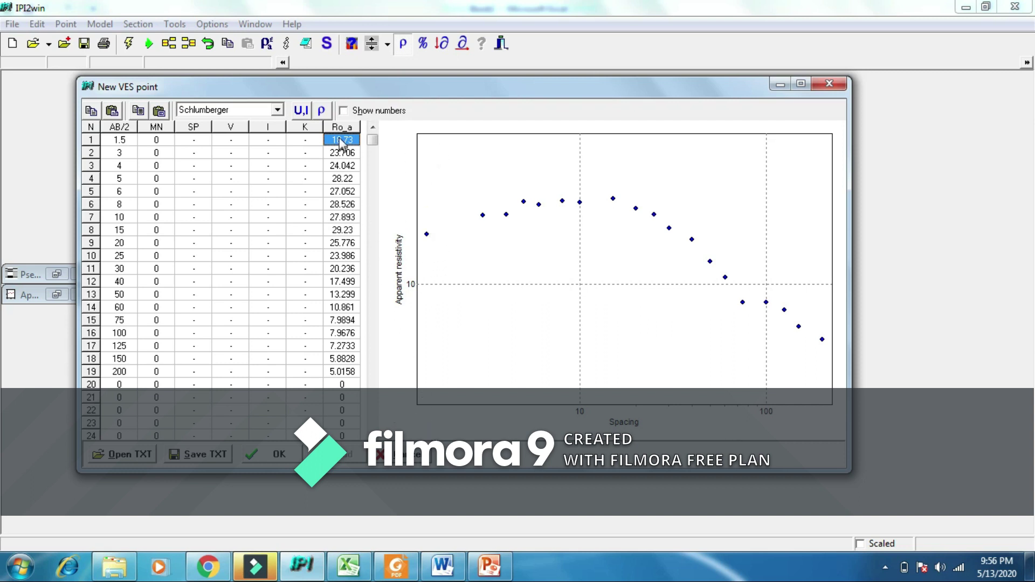
- Accept the new VES point and save it as new_ves in IPI-format in the ipi2win folder, replacing the existing file
{"action": "left_click", "coordinate": [277, 455]}
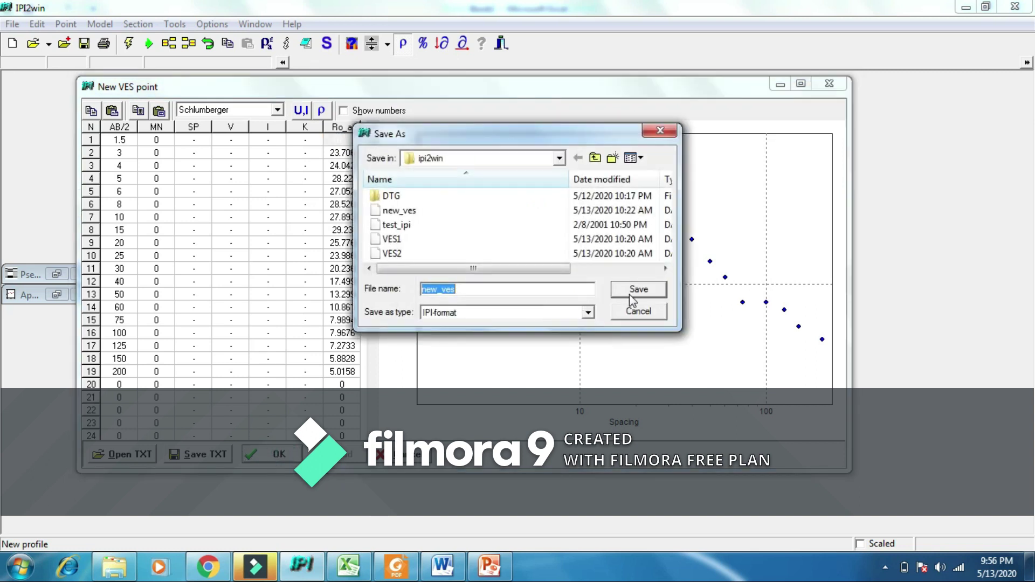
{"action": "left_click", "coordinate": [630, 289]}
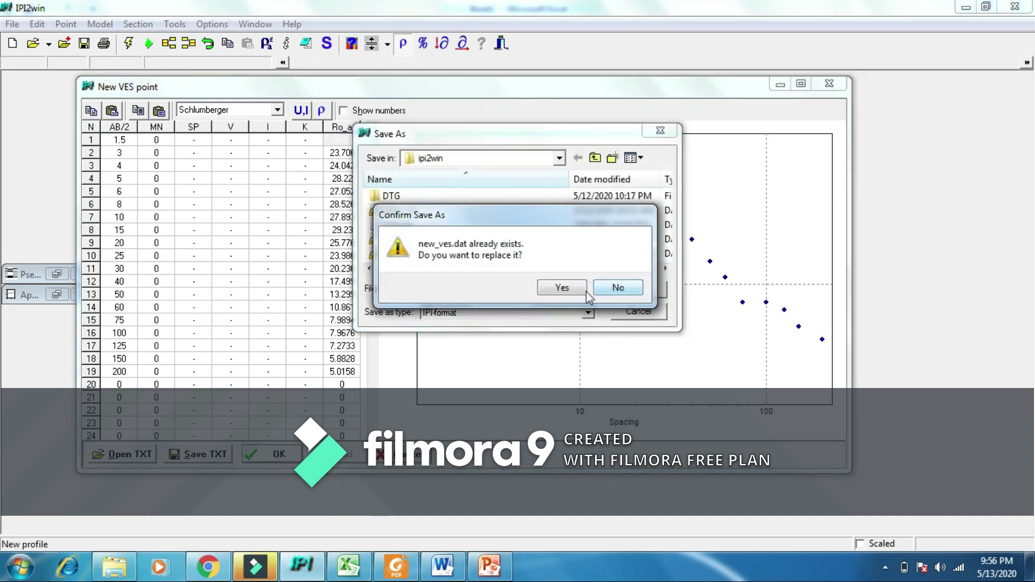
{"action": "left_click", "coordinate": [561, 289]}
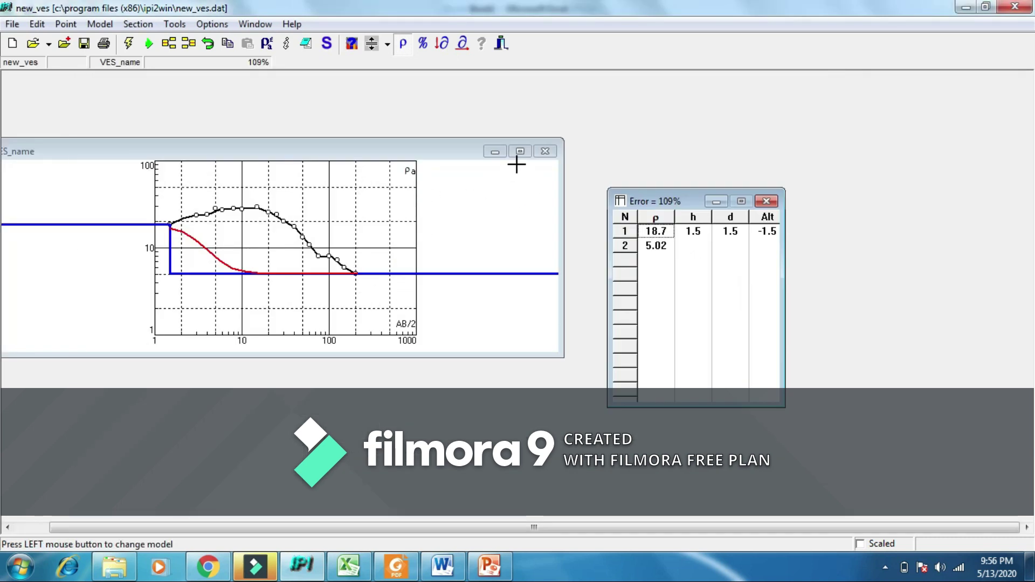
- Maximize the sounding curve window to fill the workspace
{"action": "left_click", "coordinate": [520, 151]}
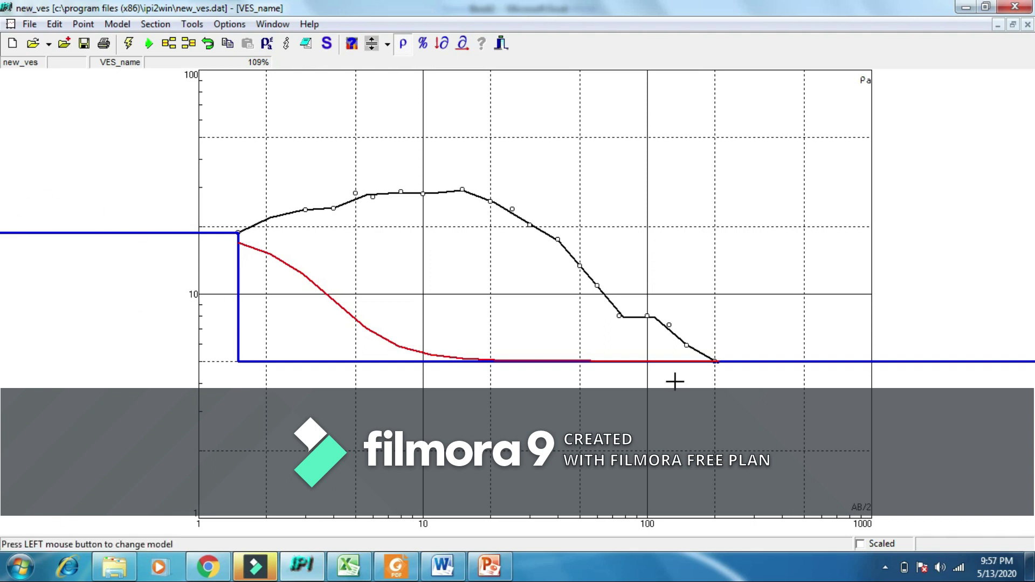
{"action": "left_click", "coordinate": [1013, 25]}
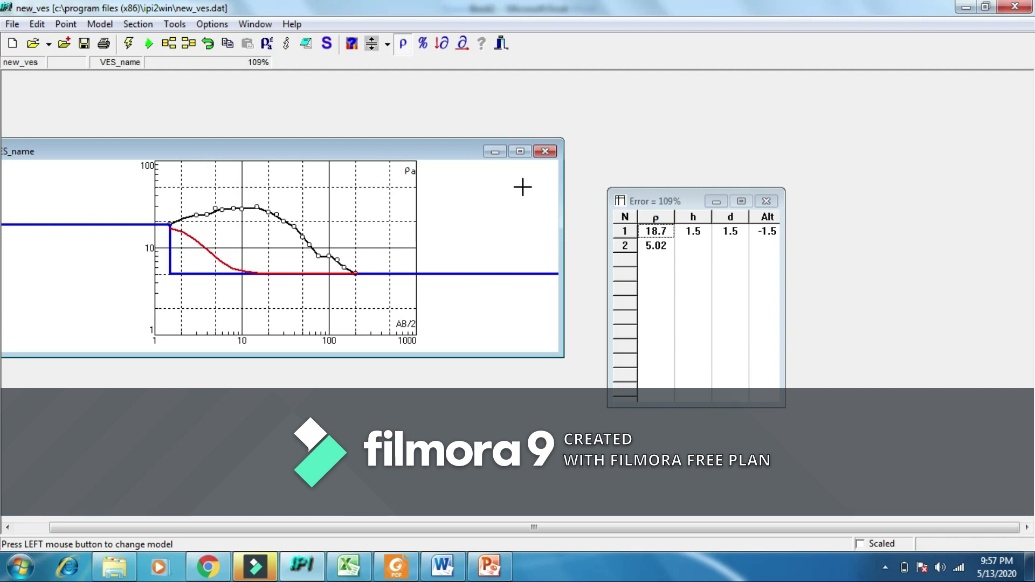
{"action": "left_click", "coordinate": [520, 152]}
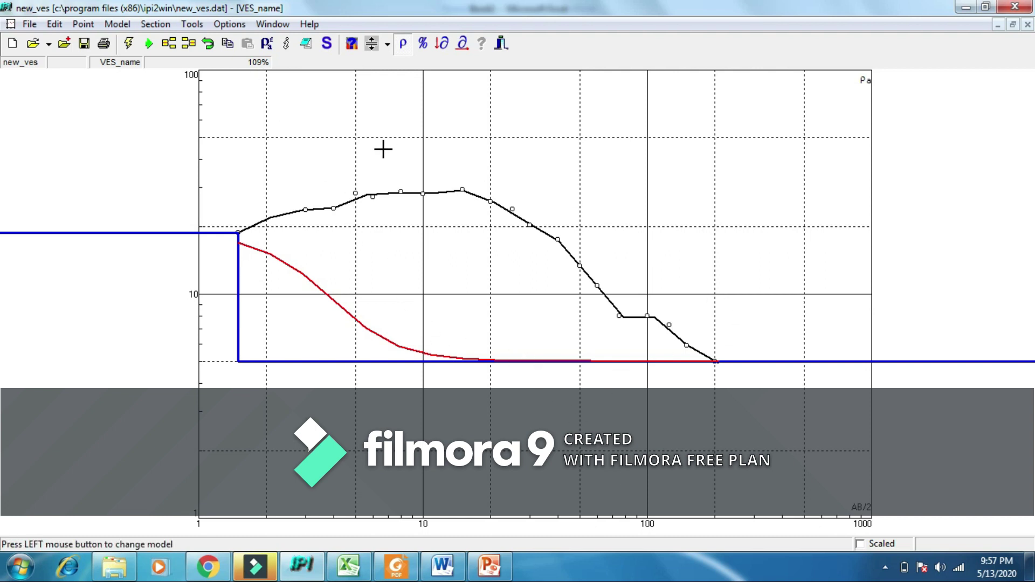
- Check the new-model inversion options for minimal error, maximal error and minimum layers number, and accept them
{"action": "left_click", "coordinate": [115, 26]}
{"action": "mouse_move", "coordinate": [94, 27]}
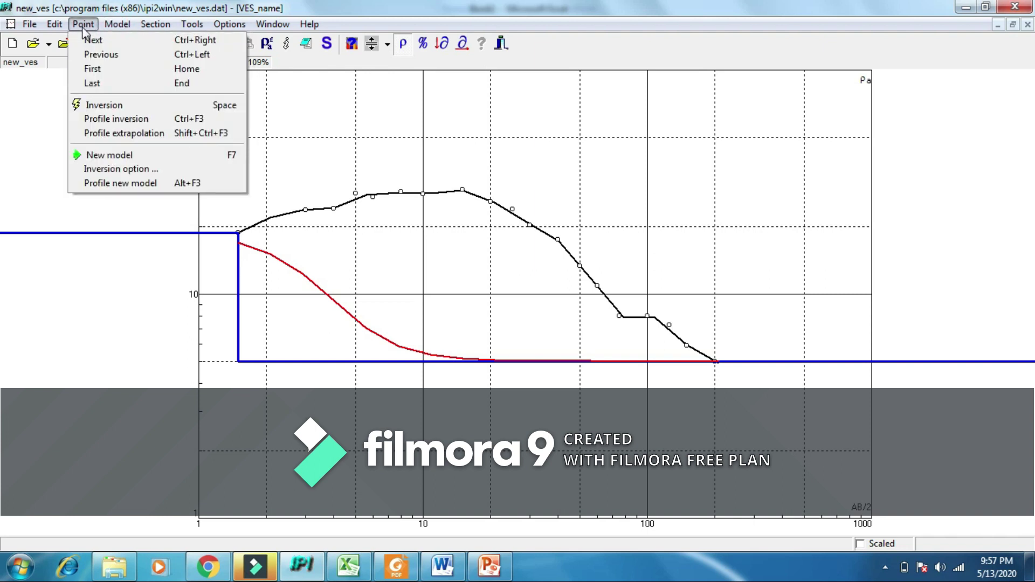
{"action": "left_click", "coordinate": [117, 172]}
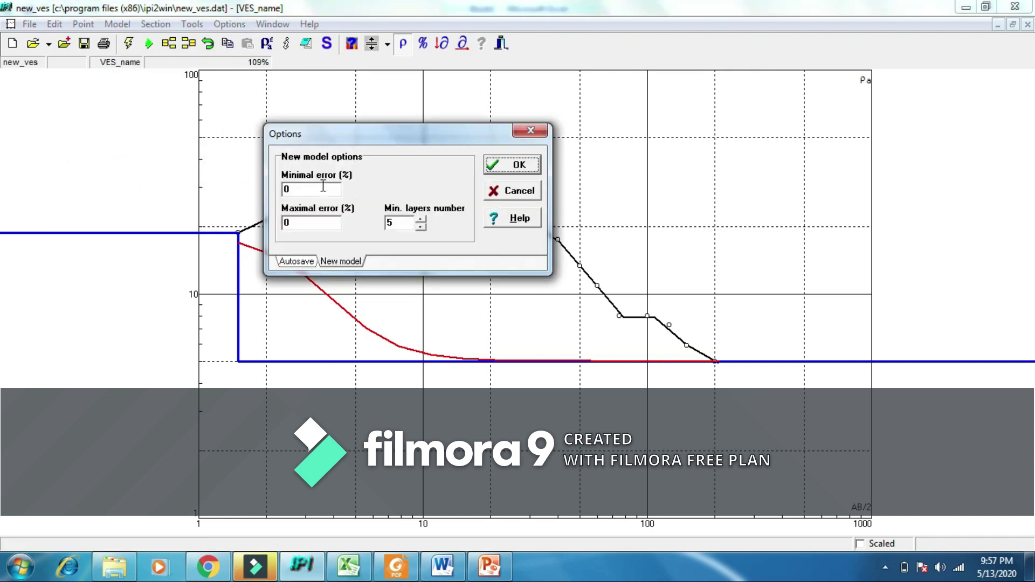
{"action": "left_click", "coordinate": [309, 191]}
{"action": "left_click", "coordinate": [501, 171]}
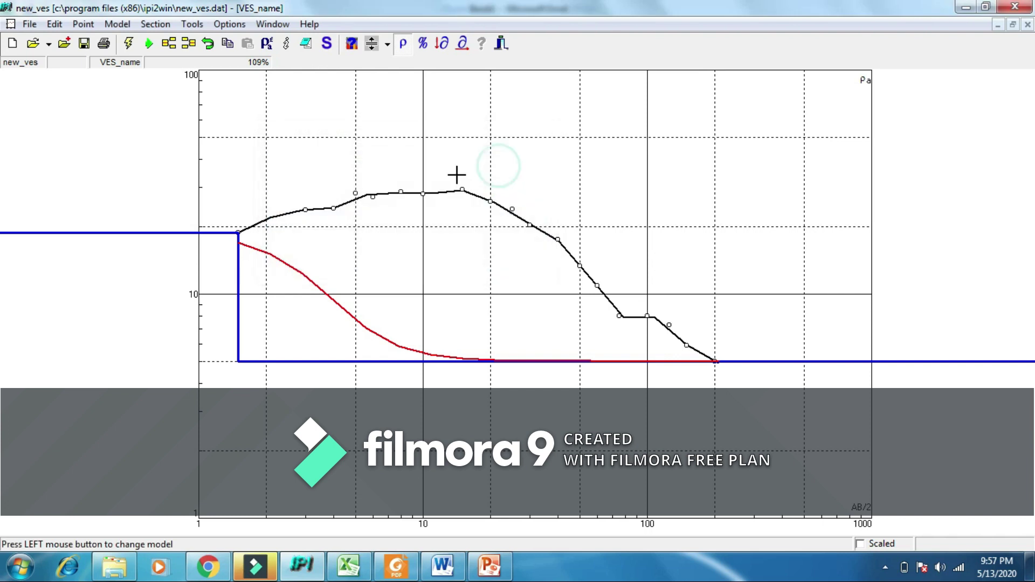
- Generate a new layer model for the sounding by automatic minimization with layer-number selection, and dismiss the low-battery warning
{"action": "left_click", "coordinate": [149, 44]}
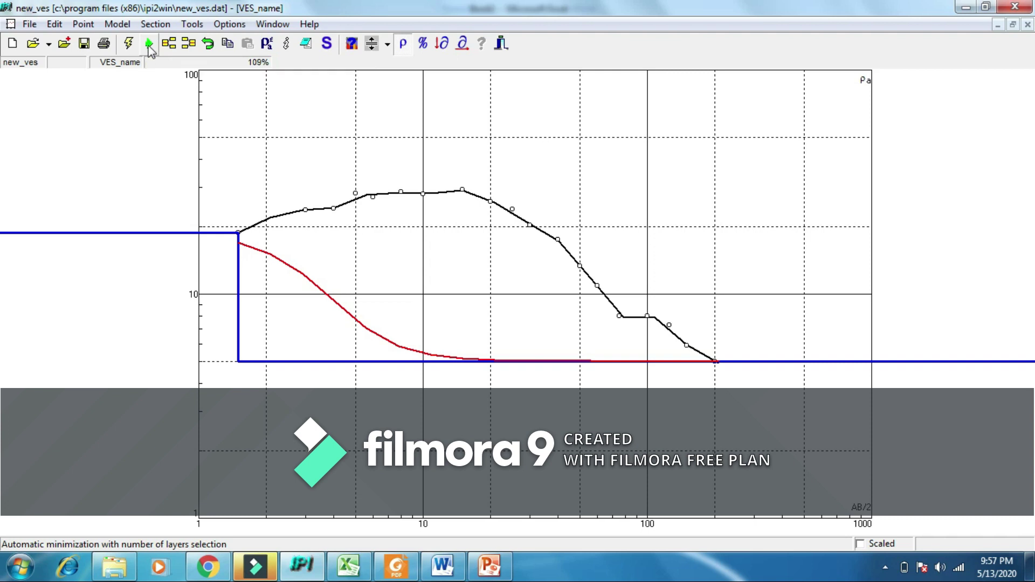
{"action": "left_click", "coordinate": [150, 45]}
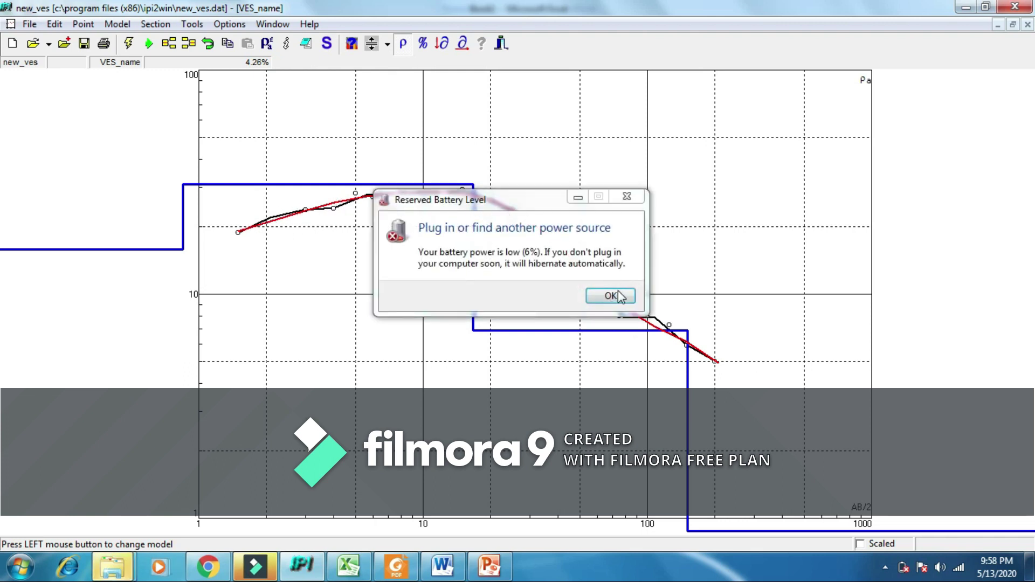
{"action": "left_click", "coordinate": [619, 292]}
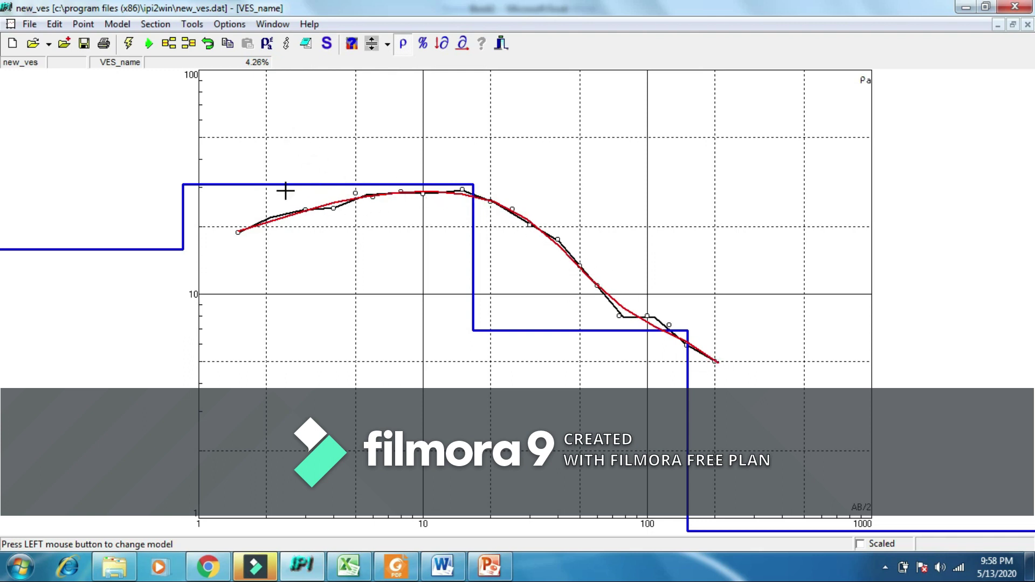
- Smooth the descending end of the field curve by shifting the AB/2 75, 100 and 125 points to about 9.25, 7.91 and 6.77
{"action": "left_click", "coordinate": [268, 43]}
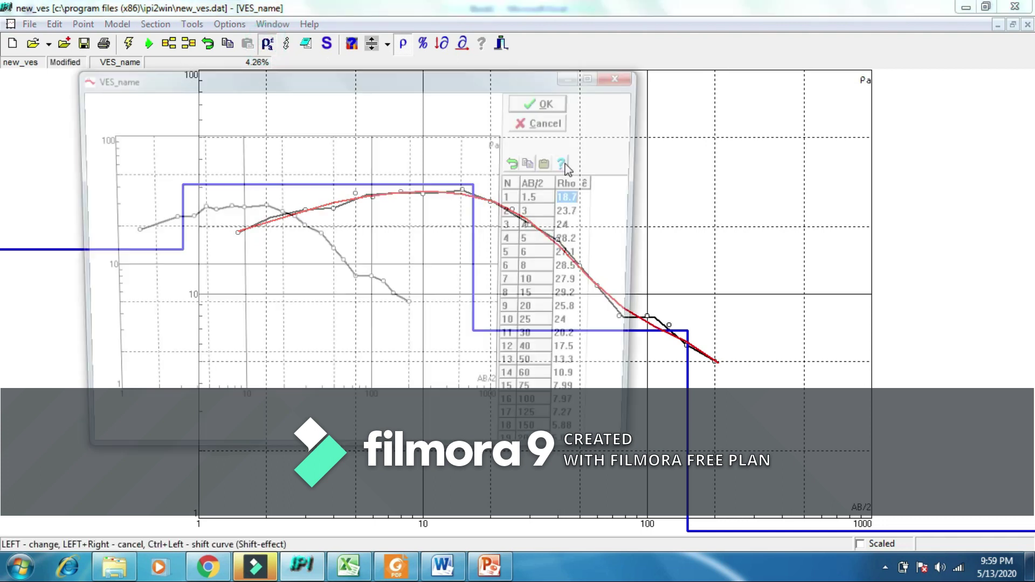
{"action": "left_click_drag", "start_coordinate": [307, 76], "coordinate": [185, 86]}
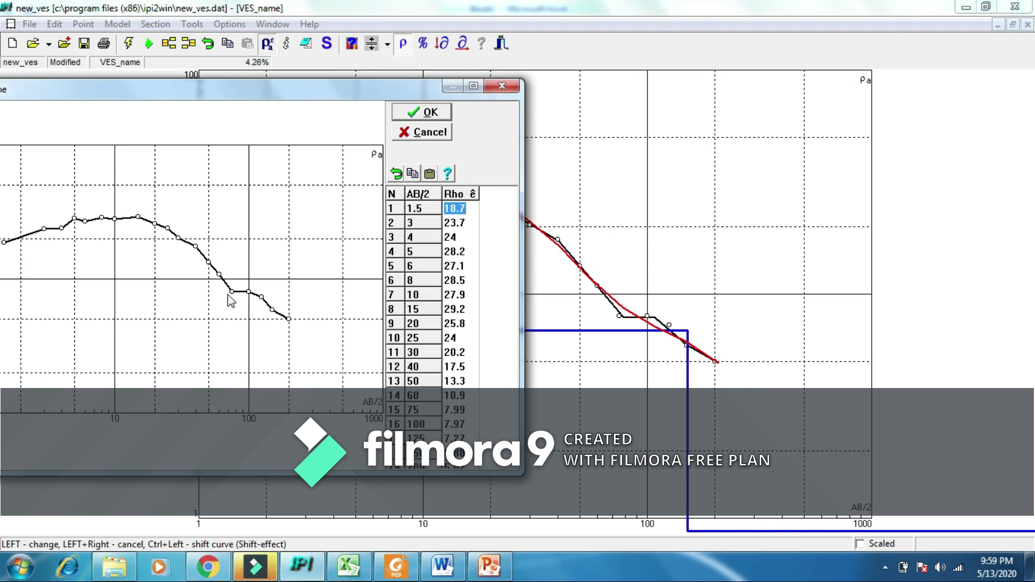
{"action": "left_click_drag", "start_coordinate": [231, 292], "coordinate": [237, 282]}
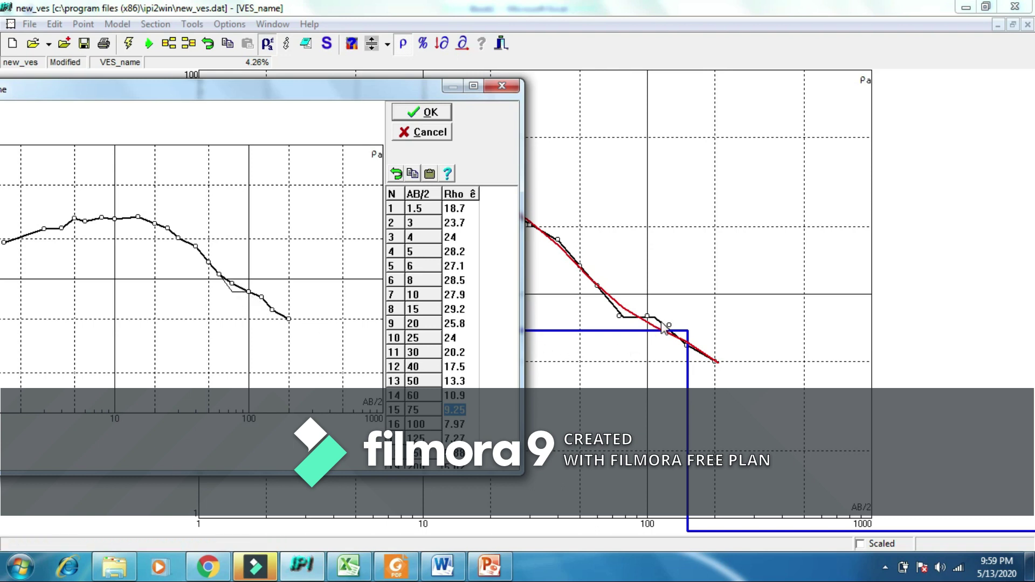
{"action": "left_click", "coordinate": [263, 296]}
{"action": "left_click", "coordinate": [248, 289]}
{"action": "left_click_drag", "start_coordinate": [251, 92], "coordinate": [697, 154]}
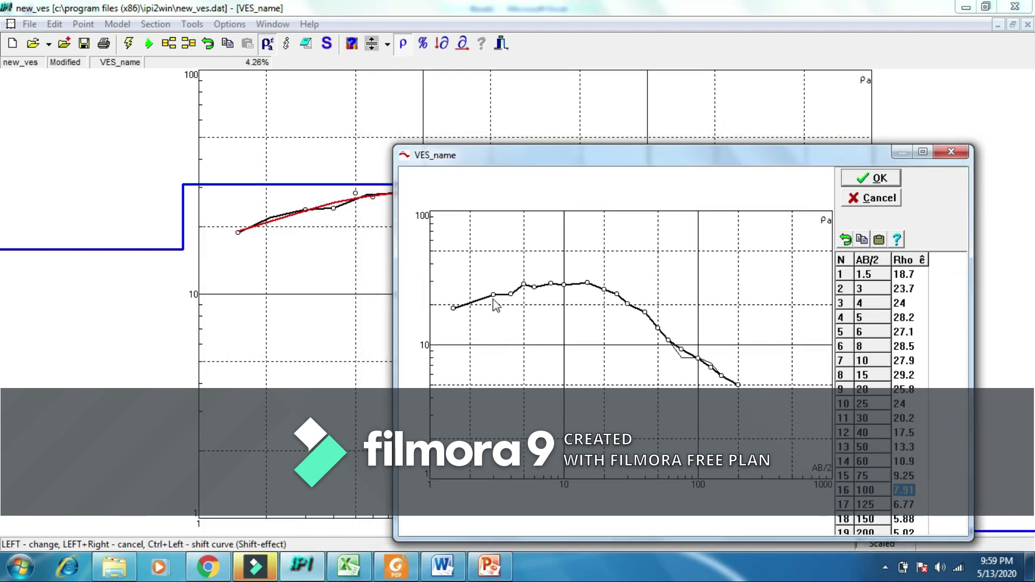
- Smooth the early part of the field curve by shifting the AB/2 4 and 5 points to about 24.9 and 26.5, and accept the edits
{"action": "left_click_drag", "start_coordinate": [514, 295], "coordinate": [527, 288]}
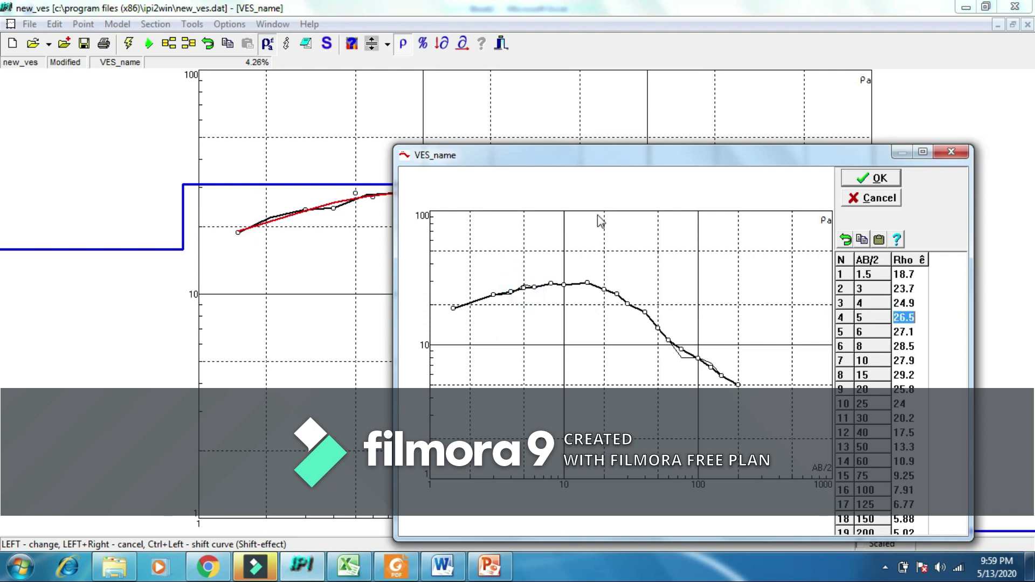
{"action": "left_click_drag", "start_coordinate": [591, 157], "coordinate": [232, 120]}
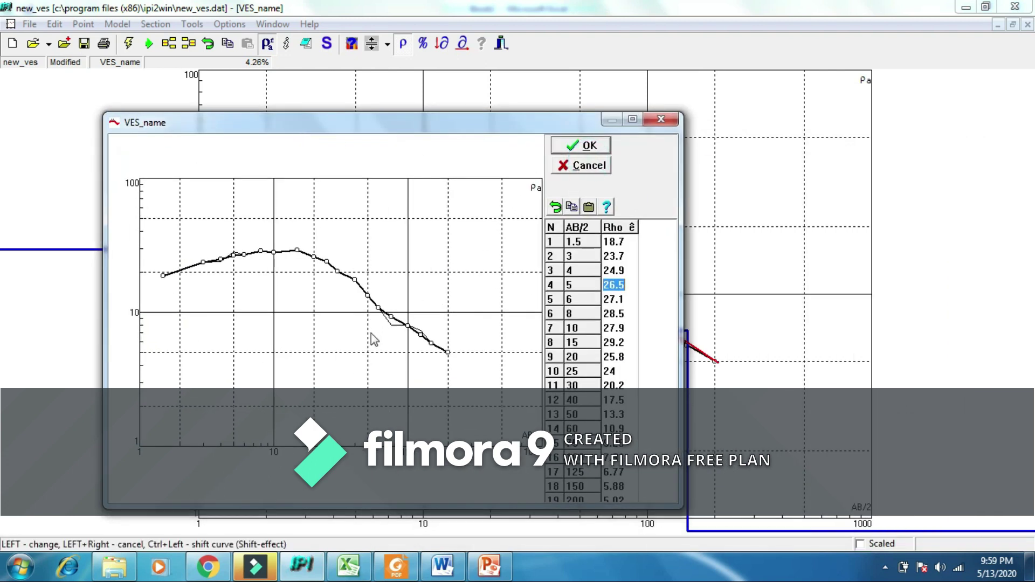
{"action": "left_click", "coordinate": [583, 150]}
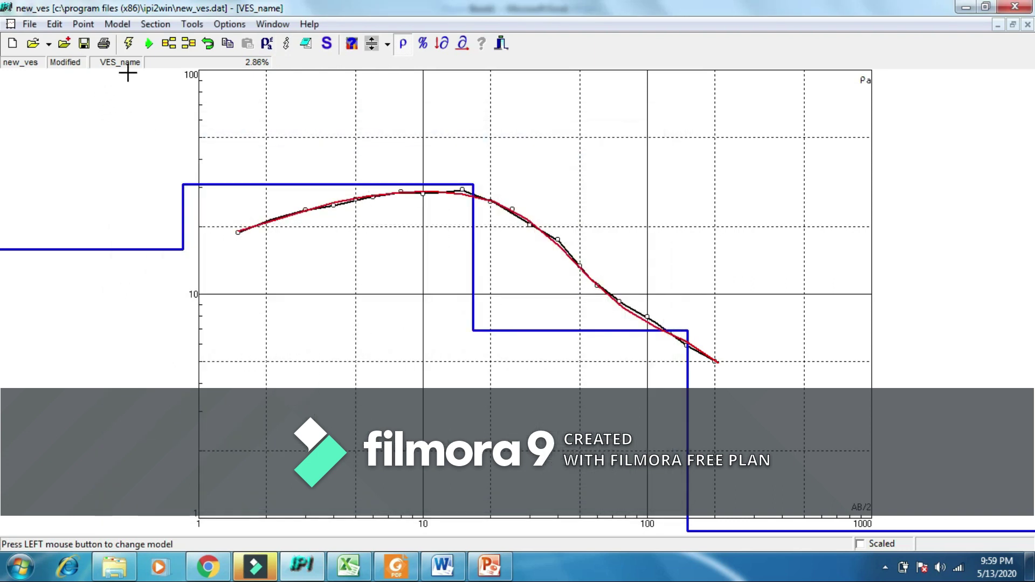
- Generate a new layer model for the smoothed curve and examine its resistivities, thicknesses and depths in the layer table, dismissing the color-scheme prompts
{"action": "left_click", "coordinate": [150, 44]}
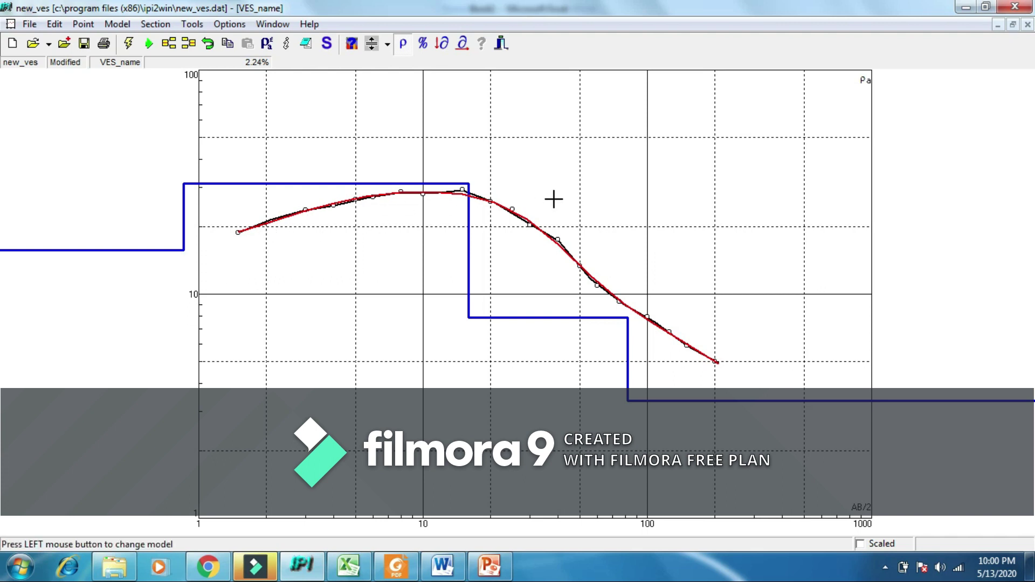
{"action": "left_click", "coordinate": [1013, 25]}
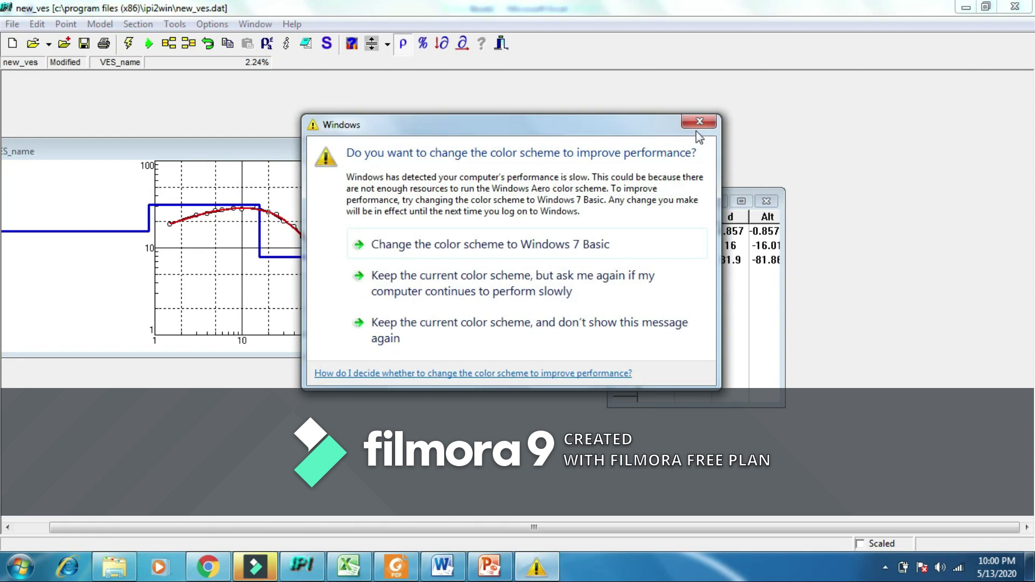
{"action": "left_click", "coordinate": [699, 122]}
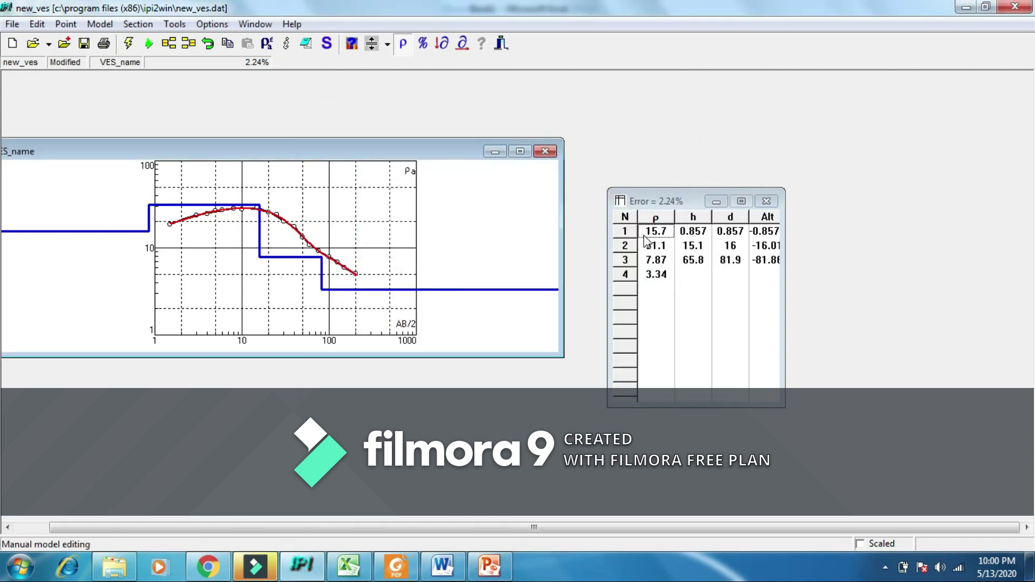
{"action": "left_click_drag", "start_coordinate": [663, 201], "coordinate": [638, 169]}
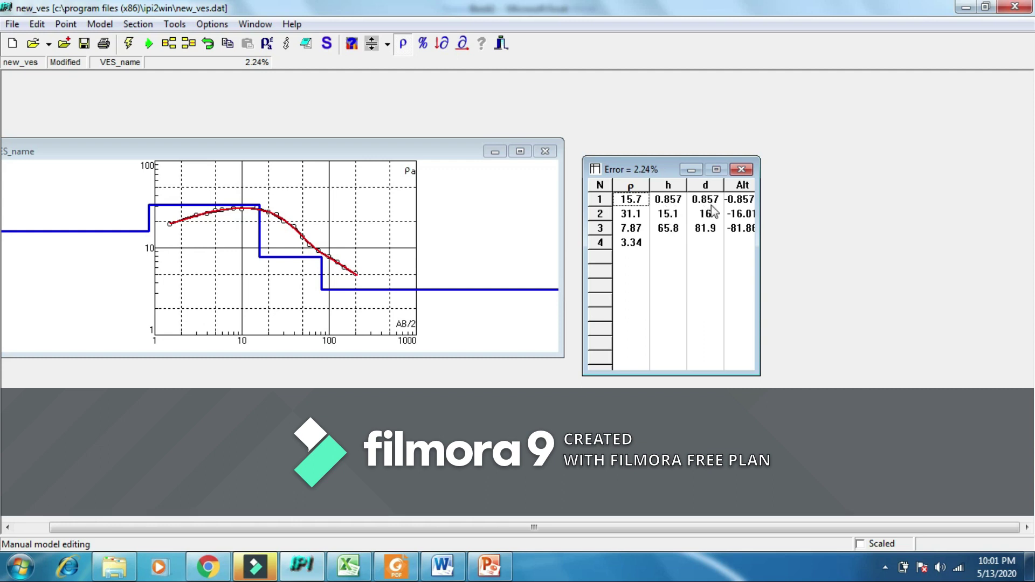
{"action": "left_click", "coordinate": [707, 187]}
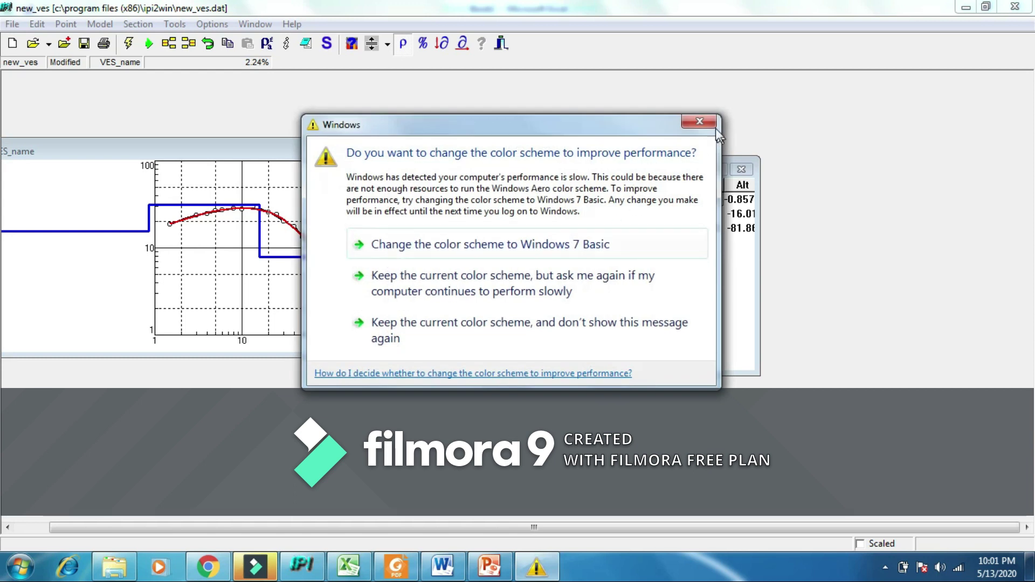
{"action": "left_click", "coordinate": [716, 120]}
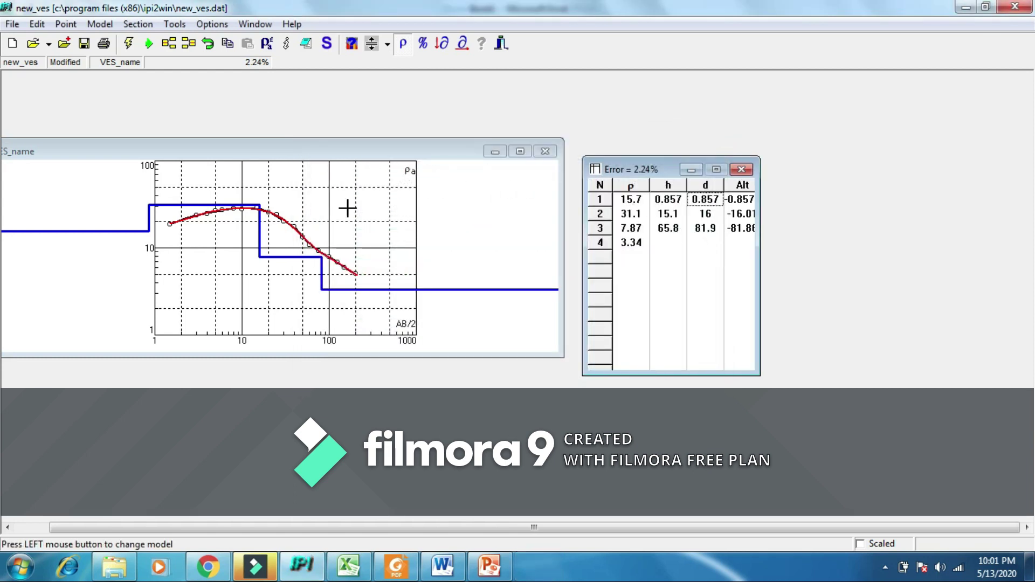
- Raise the minimum layers number by several steps in the new-model inversion options and accept them
{"action": "left_click", "coordinate": [520, 151]}
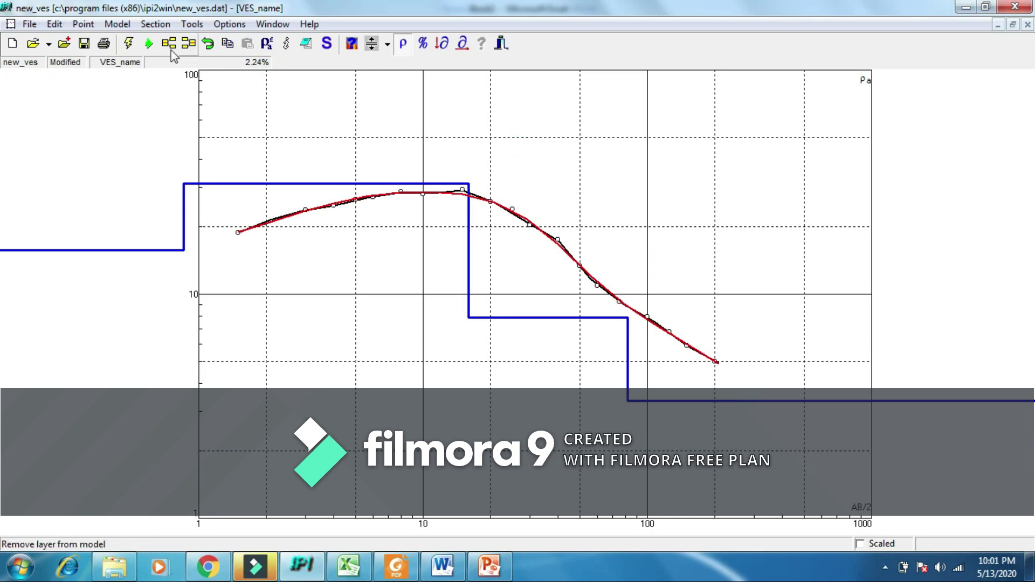
{"action": "left_click", "coordinate": [84, 26]}
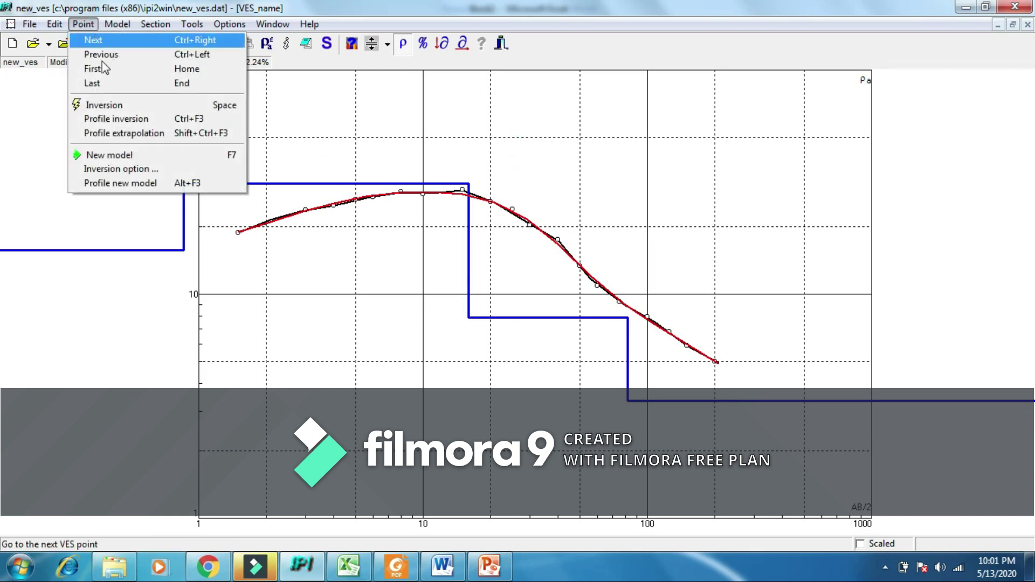
{"action": "left_click", "coordinate": [123, 169]}
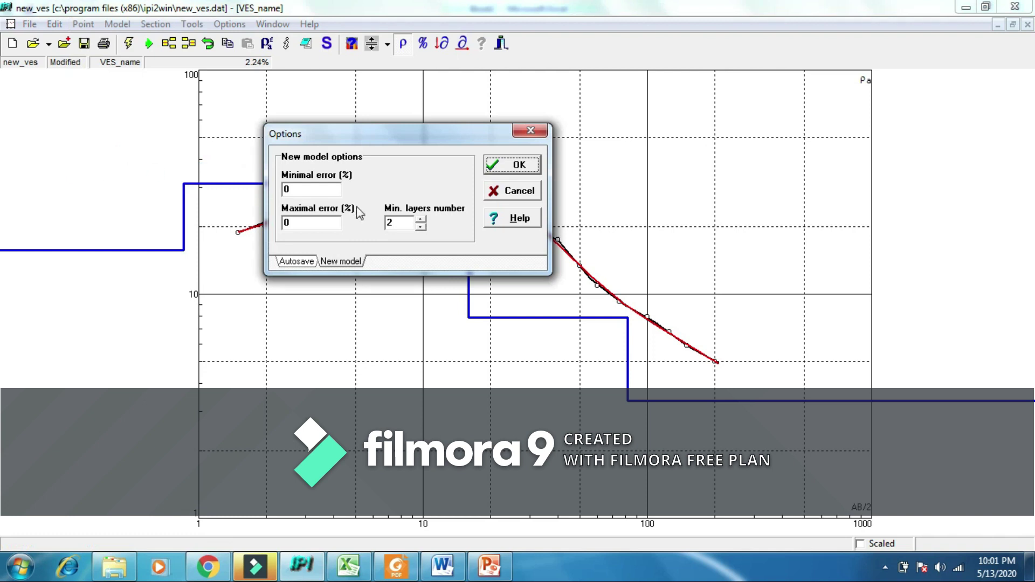
{"action": "left_click", "coordinate": [421, 220]}
{"action": "left_click", "coordinate": [421, 220]}
{"action": "left_click", "coordinate": [421, 220]}
{"action": "left_click", "coordinate": [421, 220]}
{"action": "left_click", "coordinate": [421, 220]}
{"action": "left_click", "coordinate": [420, 220]}
{"action": "left_click", "coordinate": [420, 220]}
{"action": "left_click", "coordinate": [515, 164]}
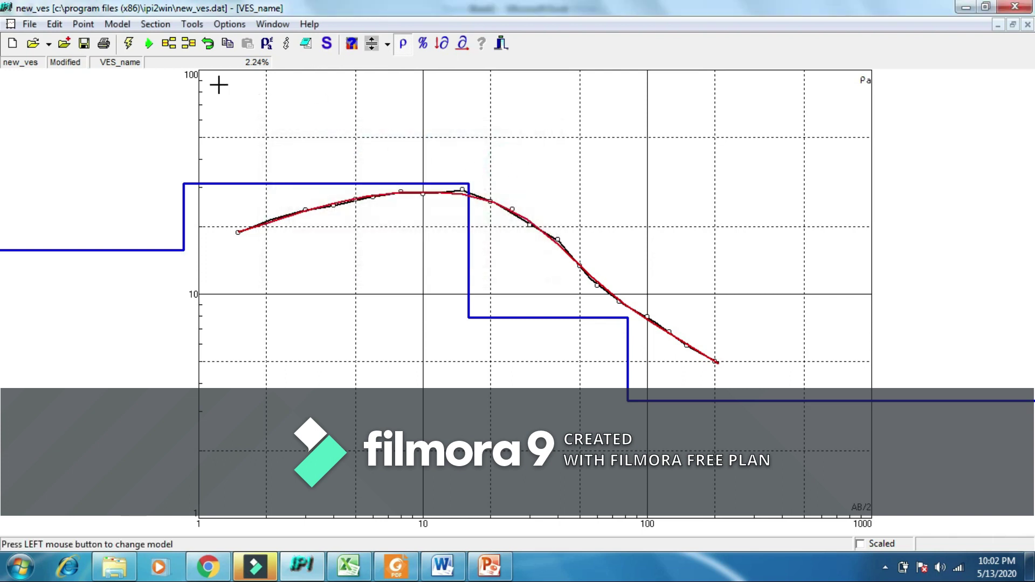
- Generate a new ten-layer model of the sounding and check the depth of layer 9 in the layer table
{"action": "left_click", "coordinate": [149, 43]}
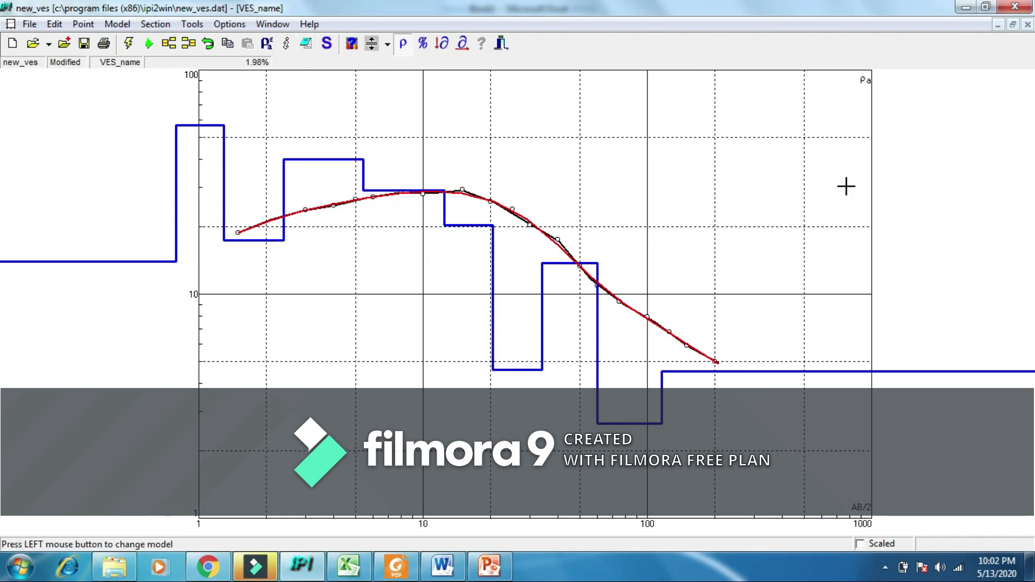
{"action": "left_click", "coordinate": [1012, 25]}
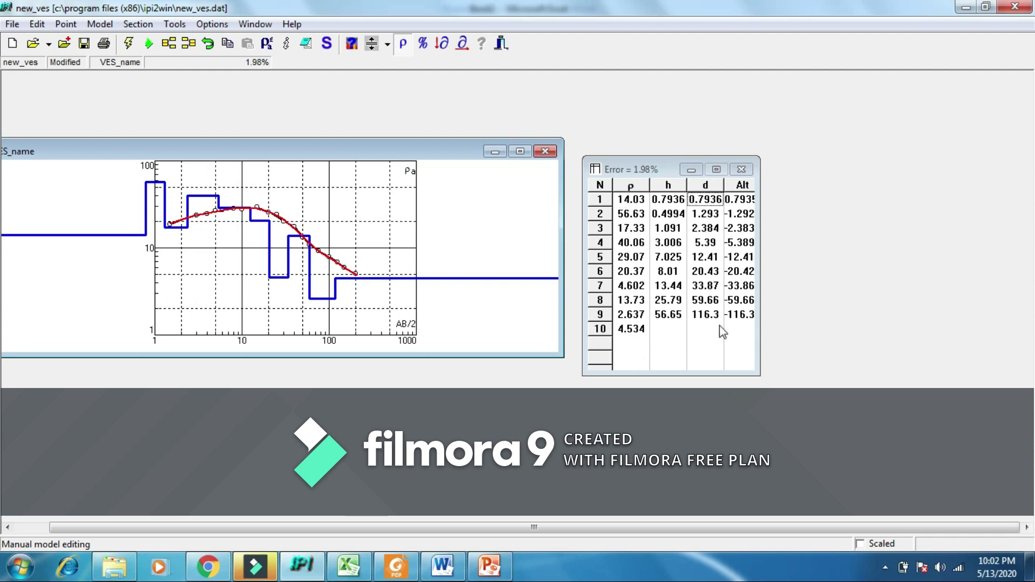
{"action": "left_click", "coordinate": [710, 314]}
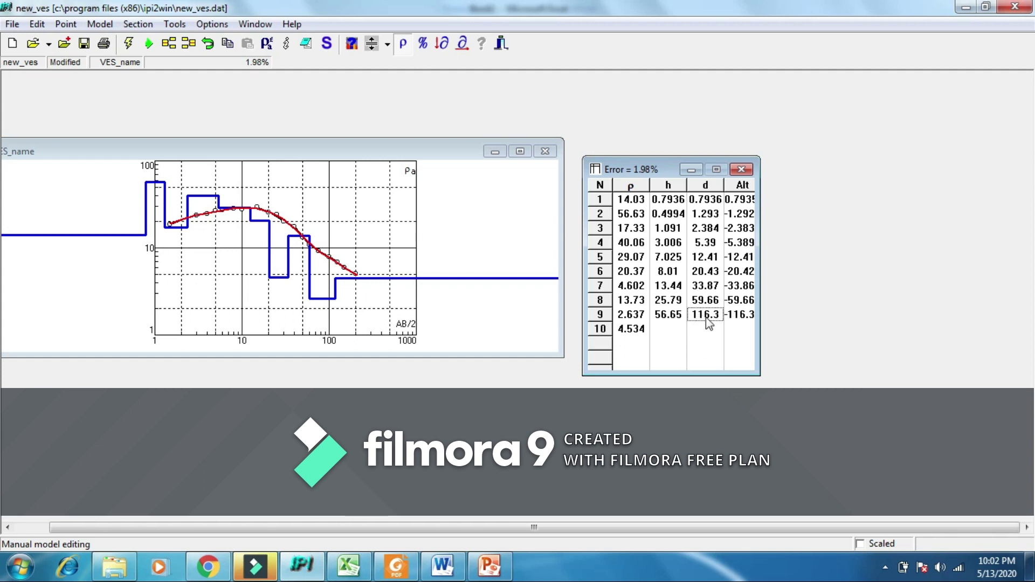
{"action": "left_click", "coordinate": [520, 152]}
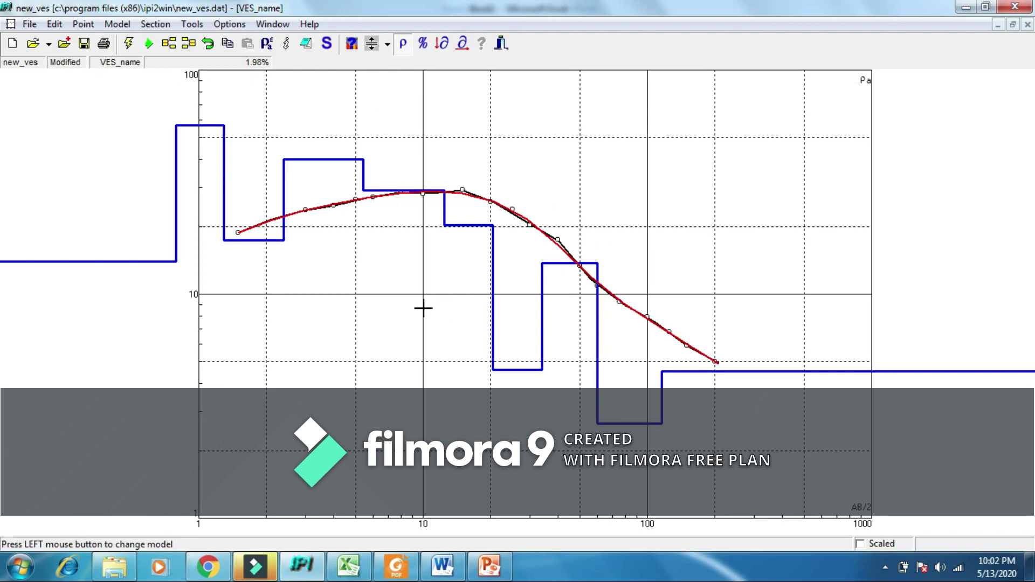
- Preview the sections, curves, table and frameless pseudo-section choices for BMP export, and leave without exporting, dismissing the color-scheme prompt
{"action": "left_click", "coordinate": [29, 24]}
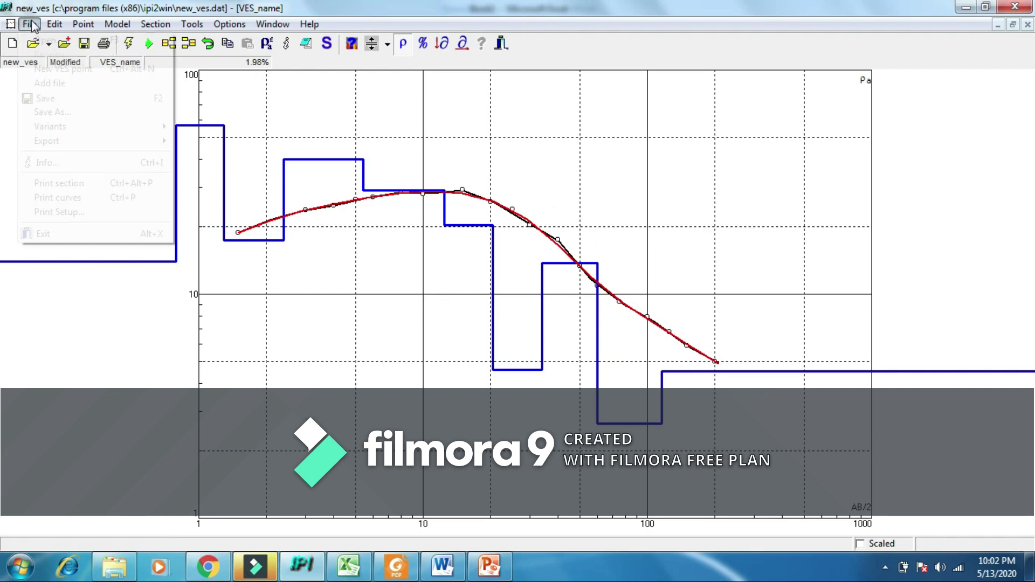
{"action": "mouse_move", "coordinate": [65, 141]}
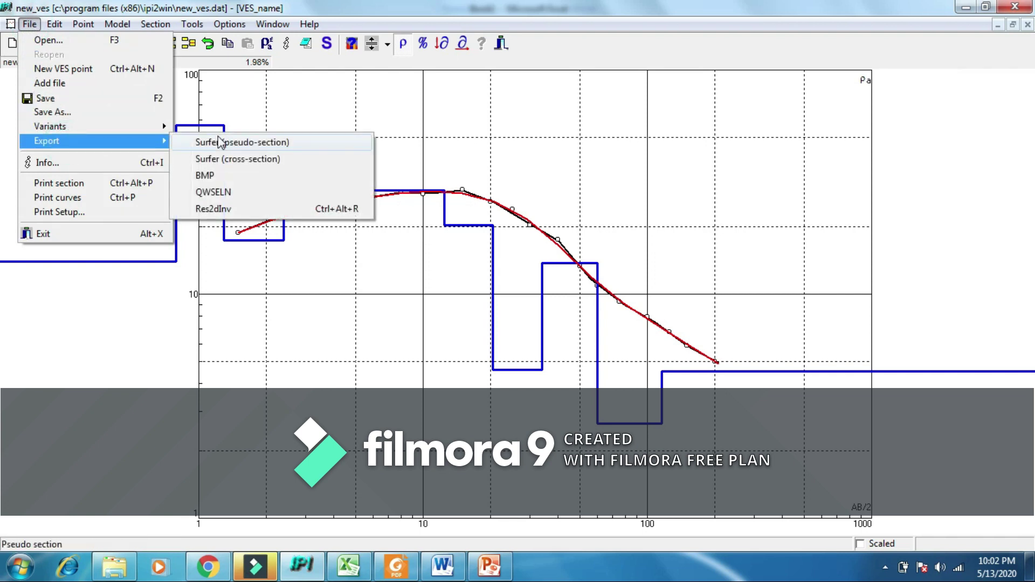
{"action": "left_click", "coordinate": [222, 176]}
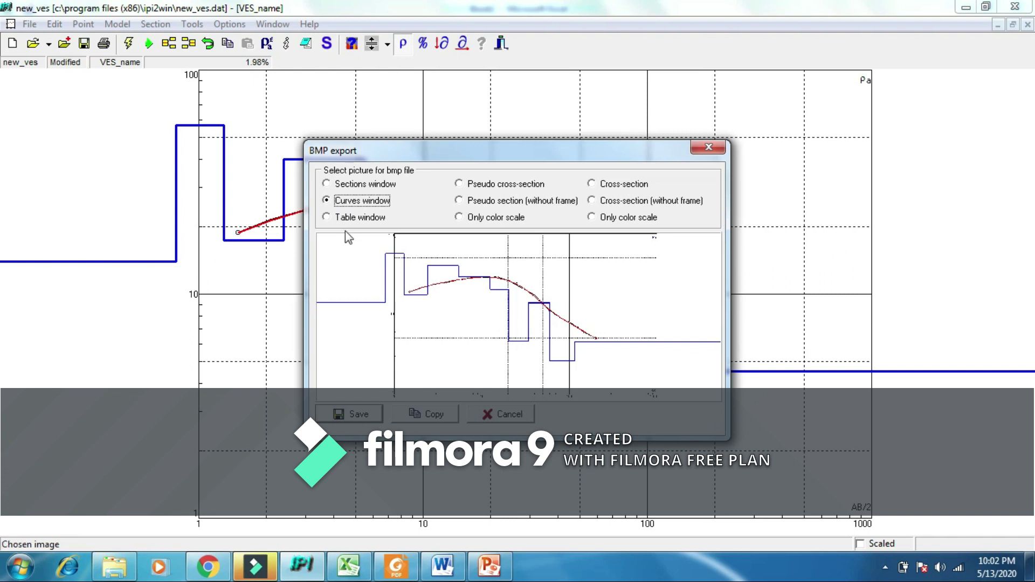
{"action": "left_click", "coordinate": [329, 183]}
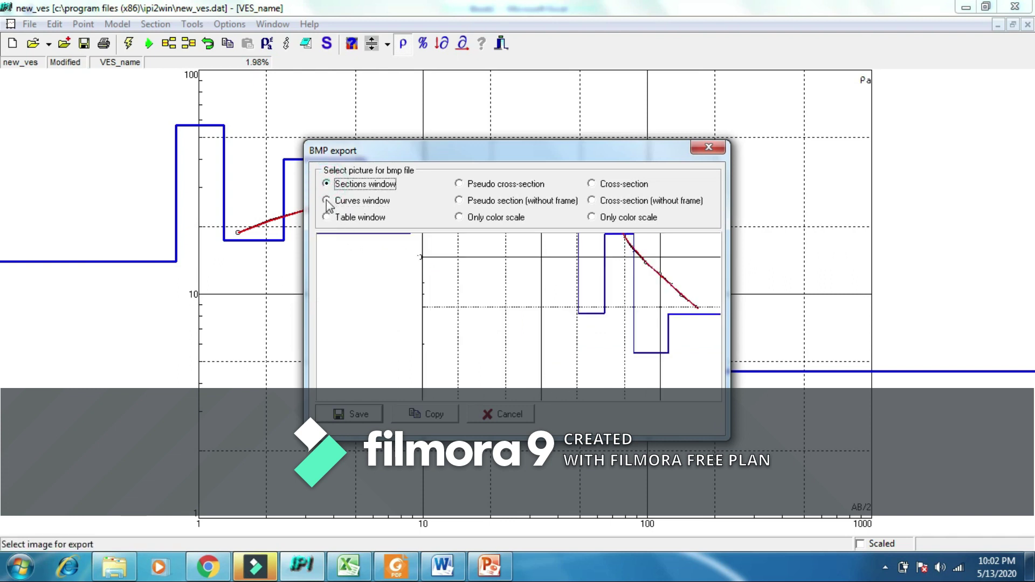
{"action": "left_click", "coordinate": [327, 202]}
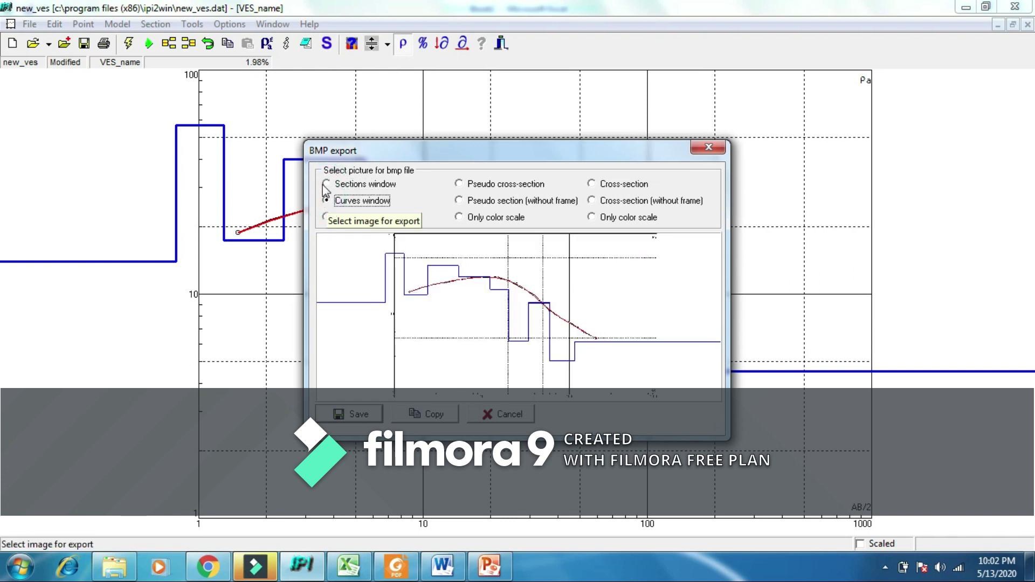
{"action": "left_click", "coordinate": [328, 217]}
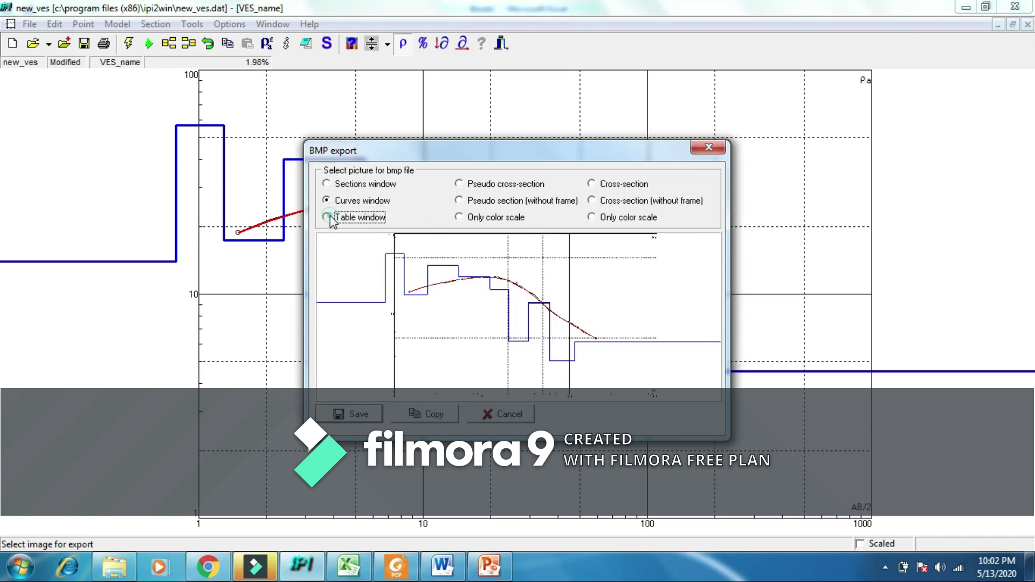
{"action": "left_click", "coordinate": [459, 184]}
{"action": "left_click", "coordinate": [458, 183]}
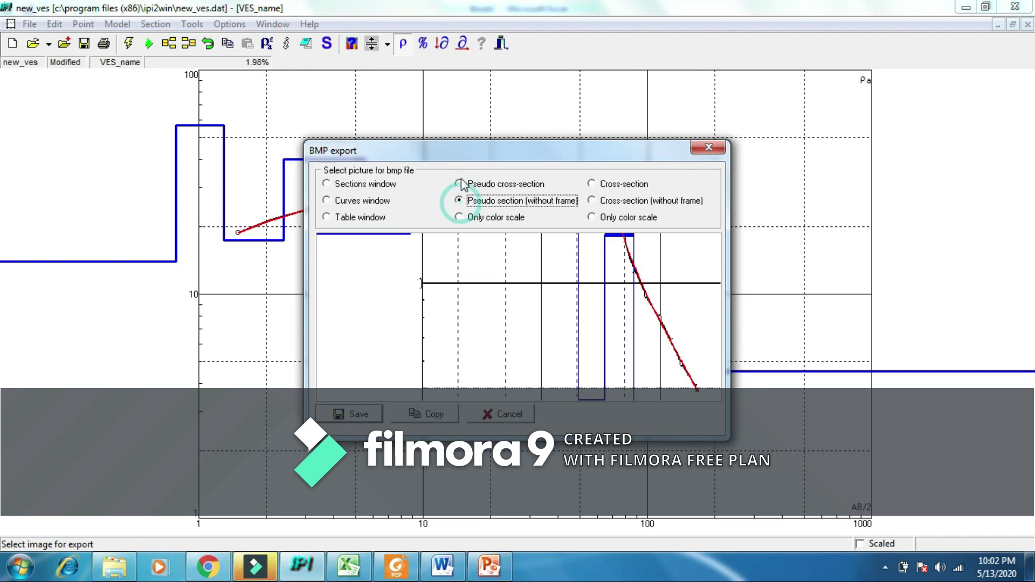
{"action": "left_click", "coordinate": [326, 184]}
{"action": "left_click", "coordinate": [327, 201]}
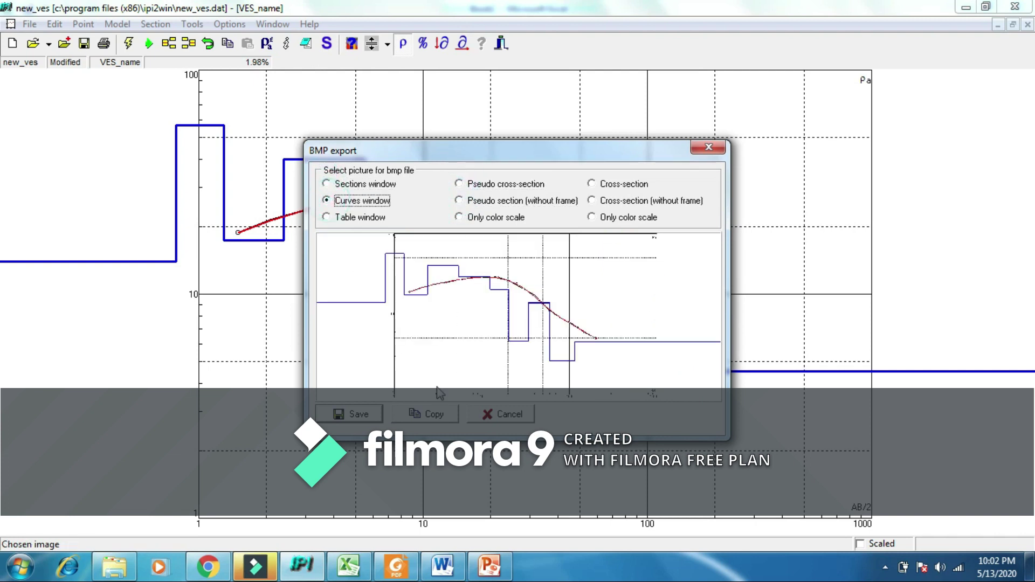
{"action": "left_click", "coordinate": [327, 217]}
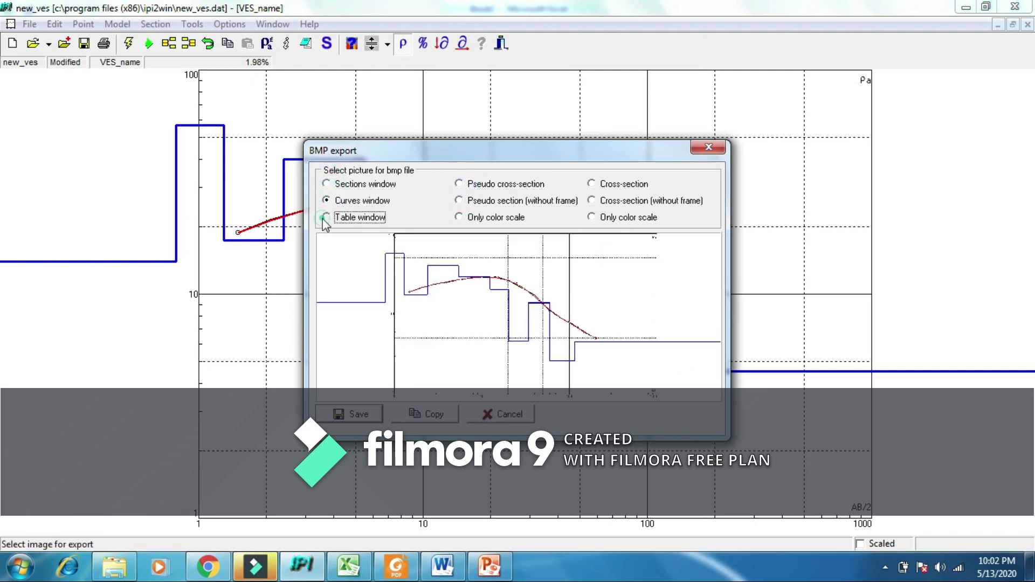
{"action": "left_click", "coordinate": [497, 416]}
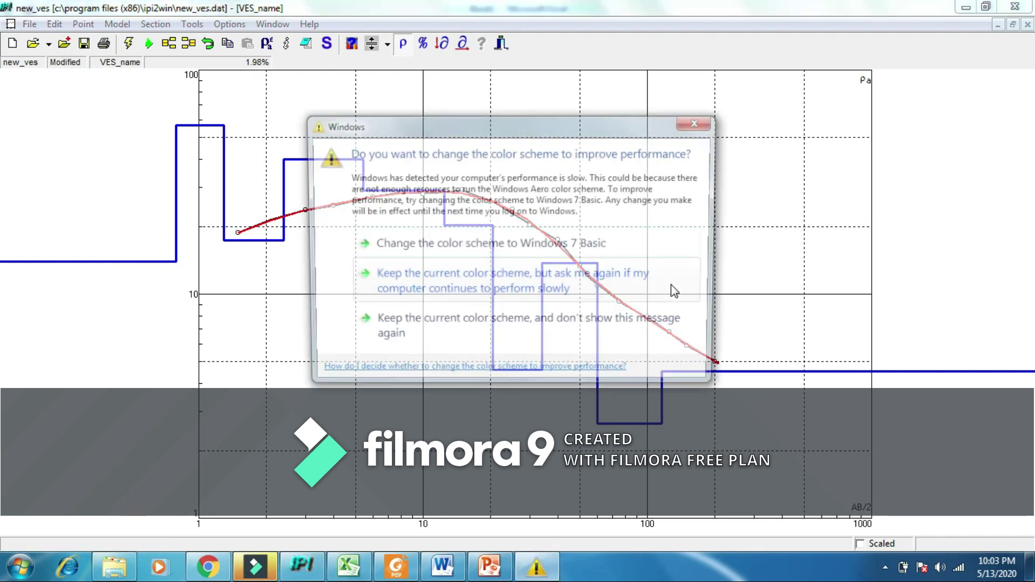
{"action": "left_click", "coordinate": [685, 121]}
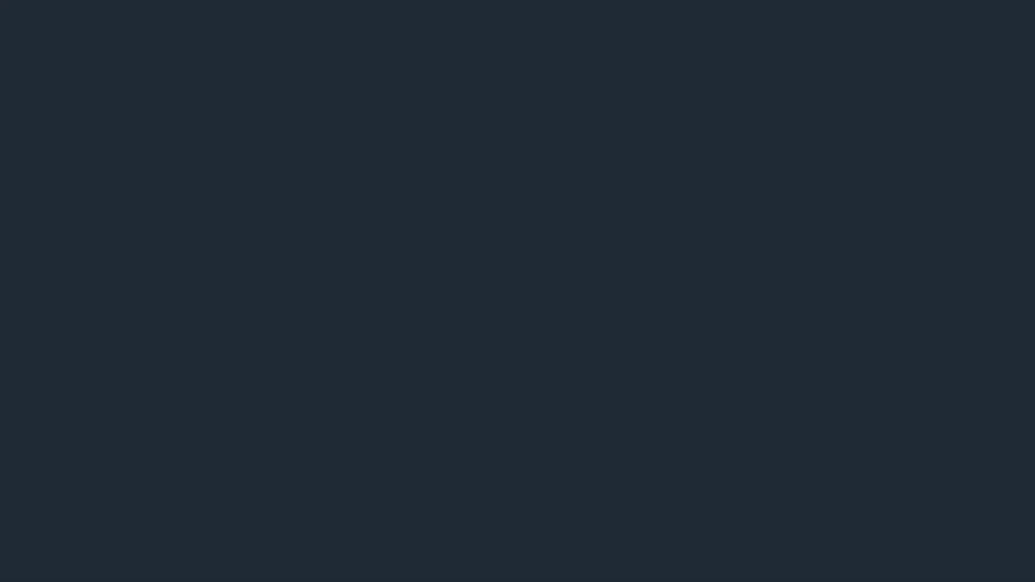